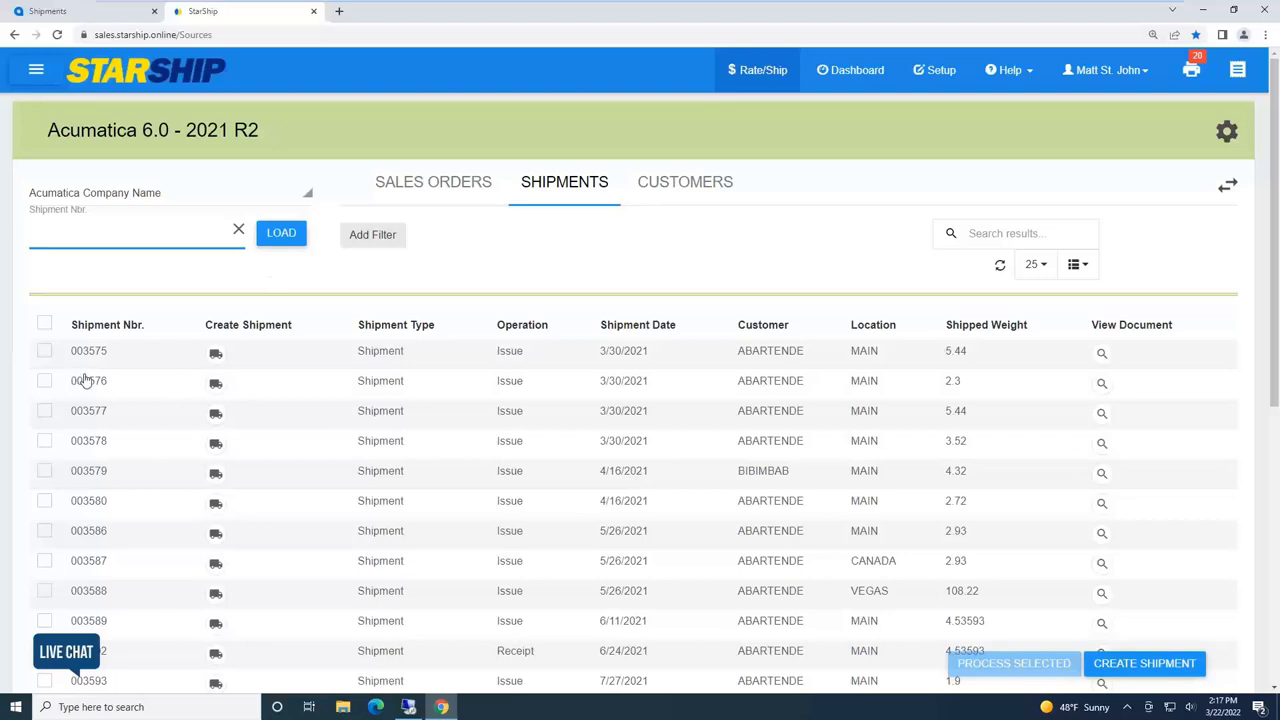
Sort the shipments list by shipment number and look through the available display options and filter fields.
left_click(120, 330)
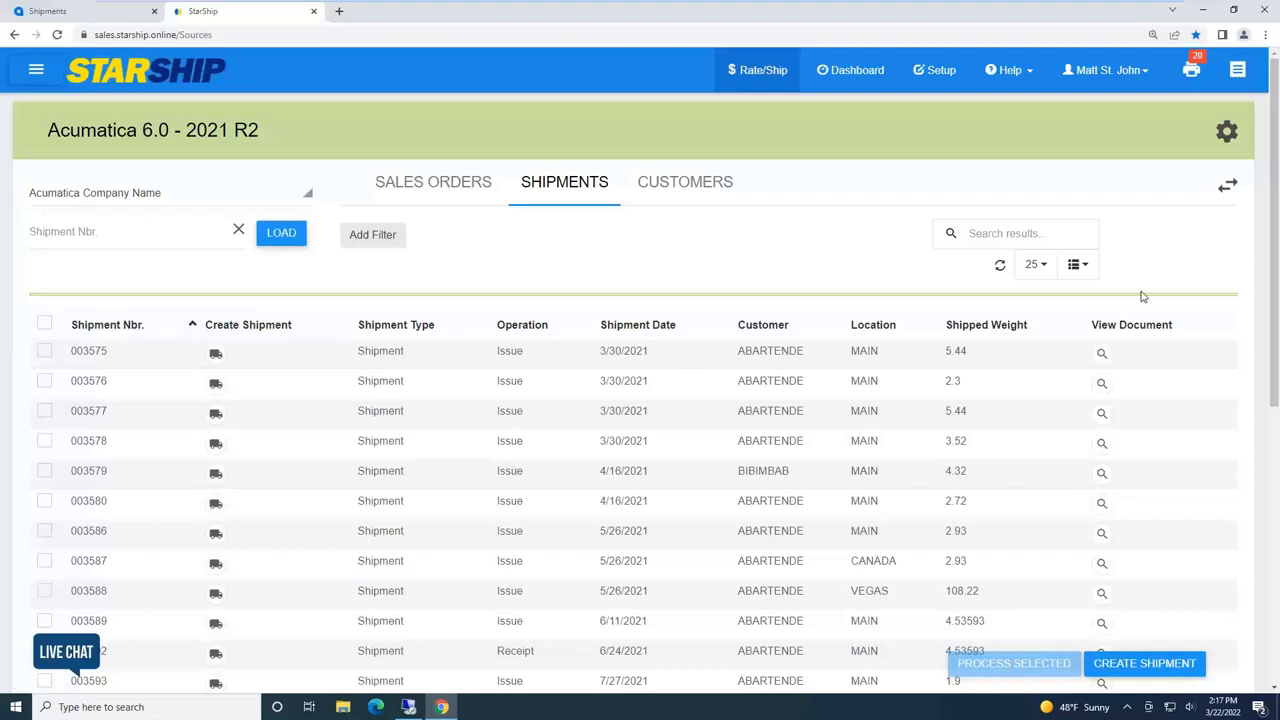
left_click(1075, 268)
left_click(390, 240)
left_click(393, 280)
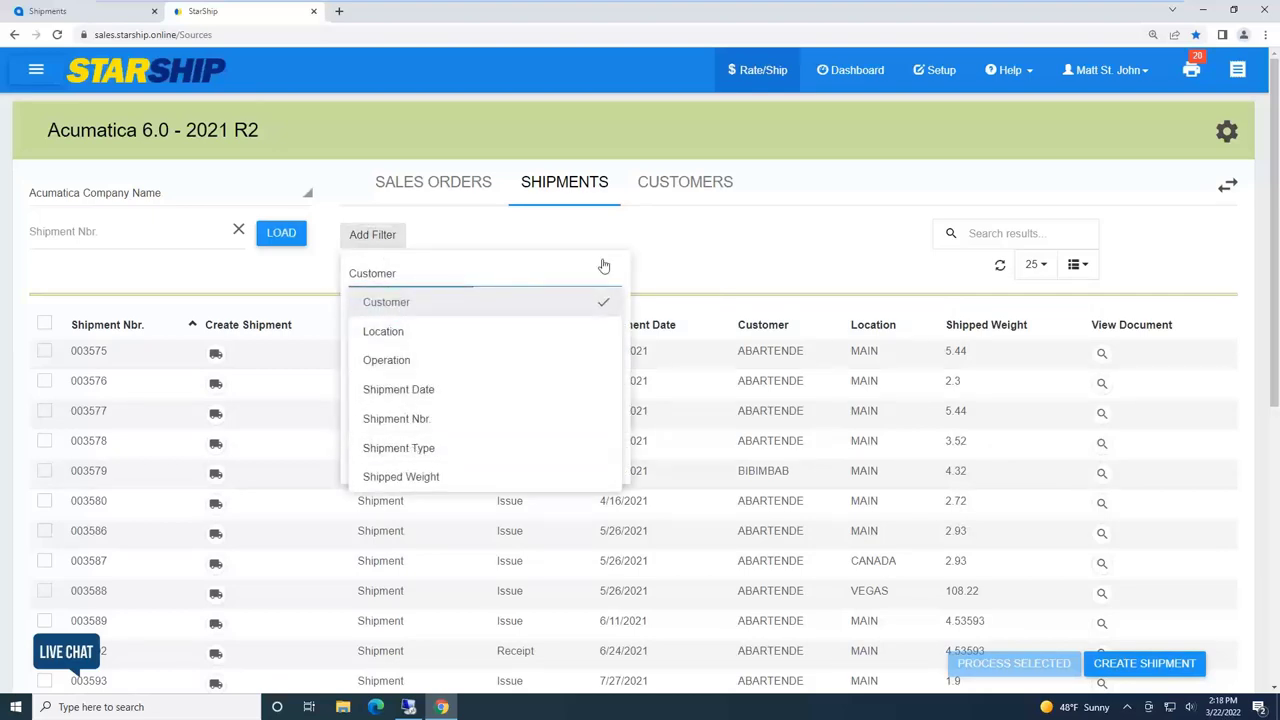
left_click(703, 251)
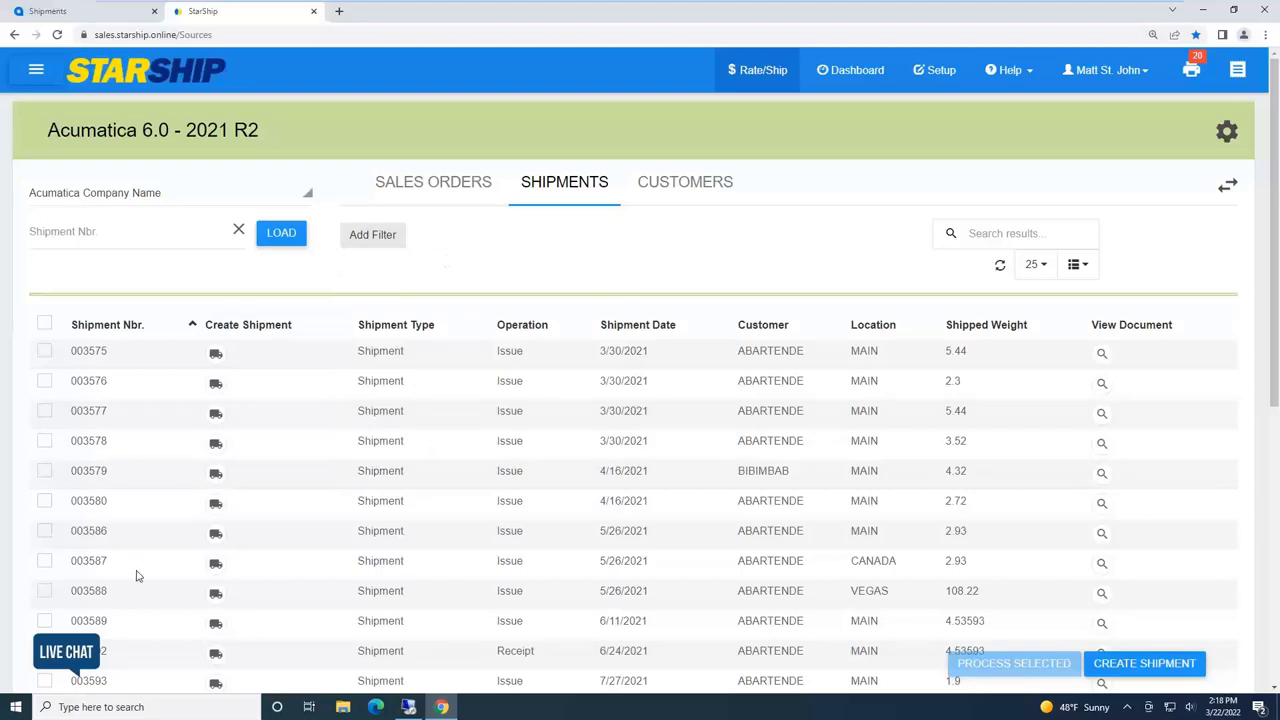
Create a parcel shipment from the ABARTENDE shipment with the CANADA location and check its source company, shipment number and order.
left_click(216, 565)
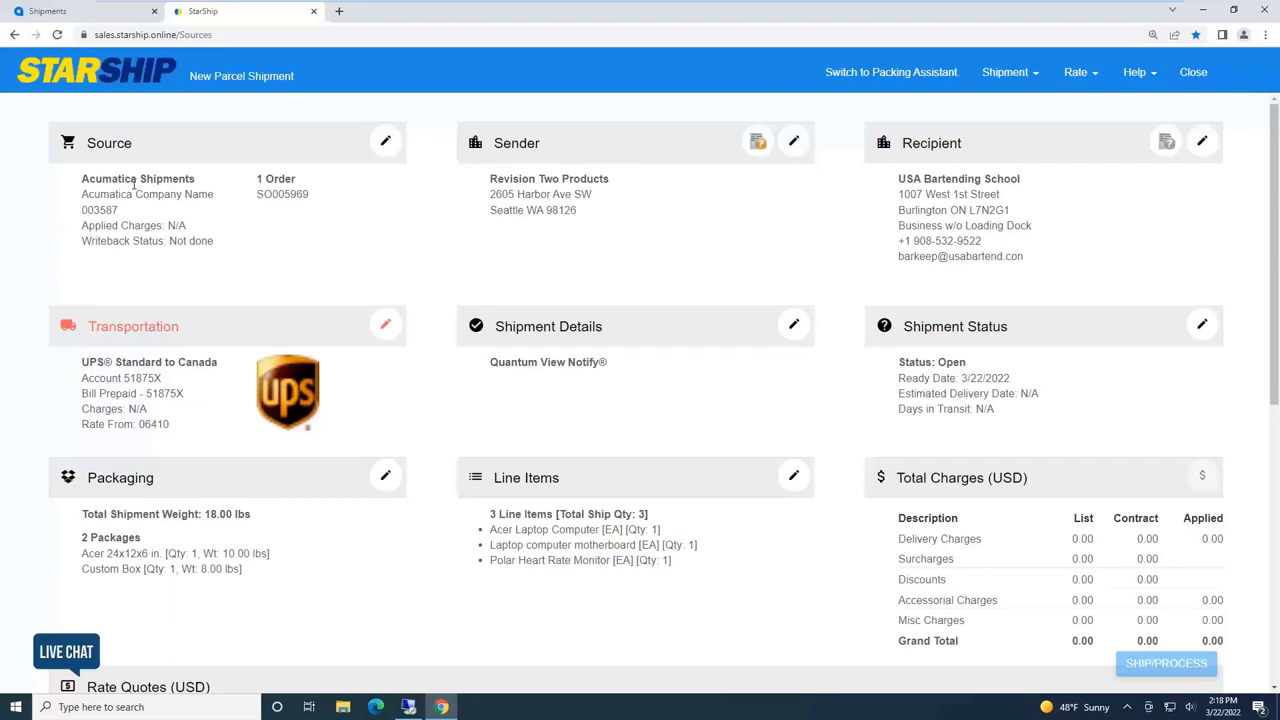
left_click_drag(82, 194, 194, 200)
left_click_drag(118, 208, 82, 212)
left_click_drag(316, 198, 252, 208)
Change the sender's address ID to DROPSHIP and check its company name before saving the sender details.
left_click(795, 145)
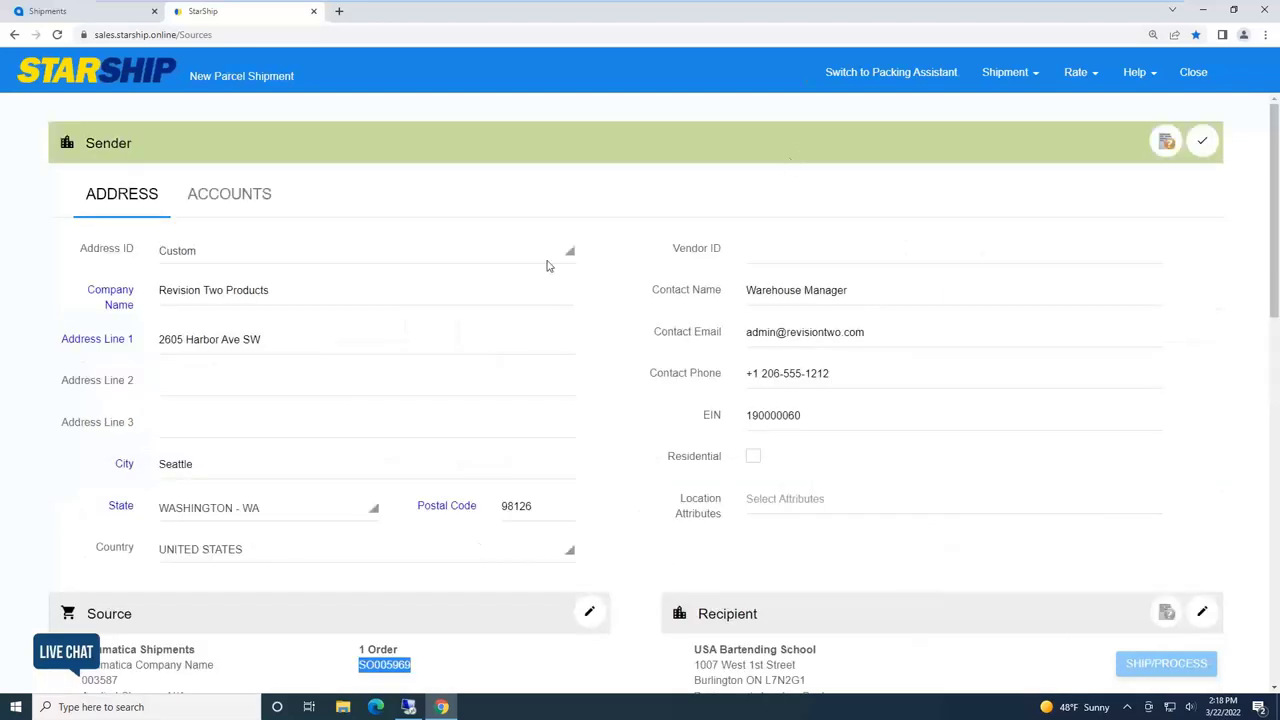
left_click(185, 255)
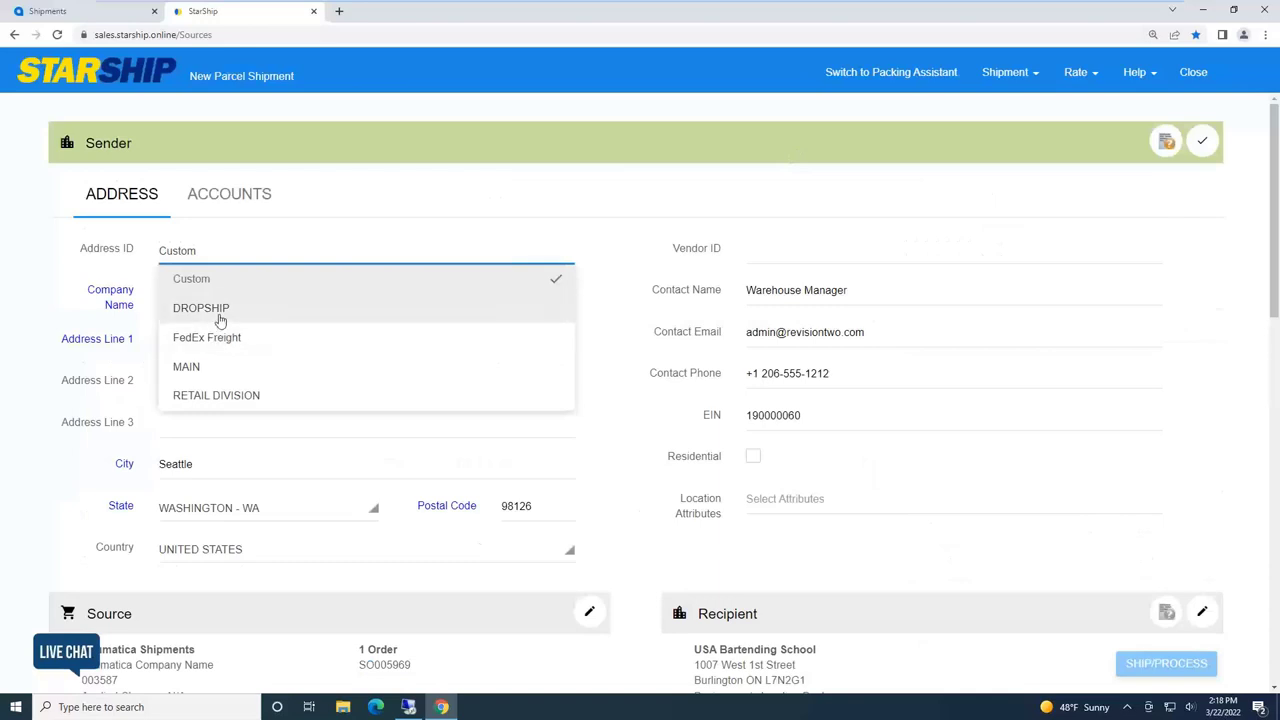
left_click(218, 310)
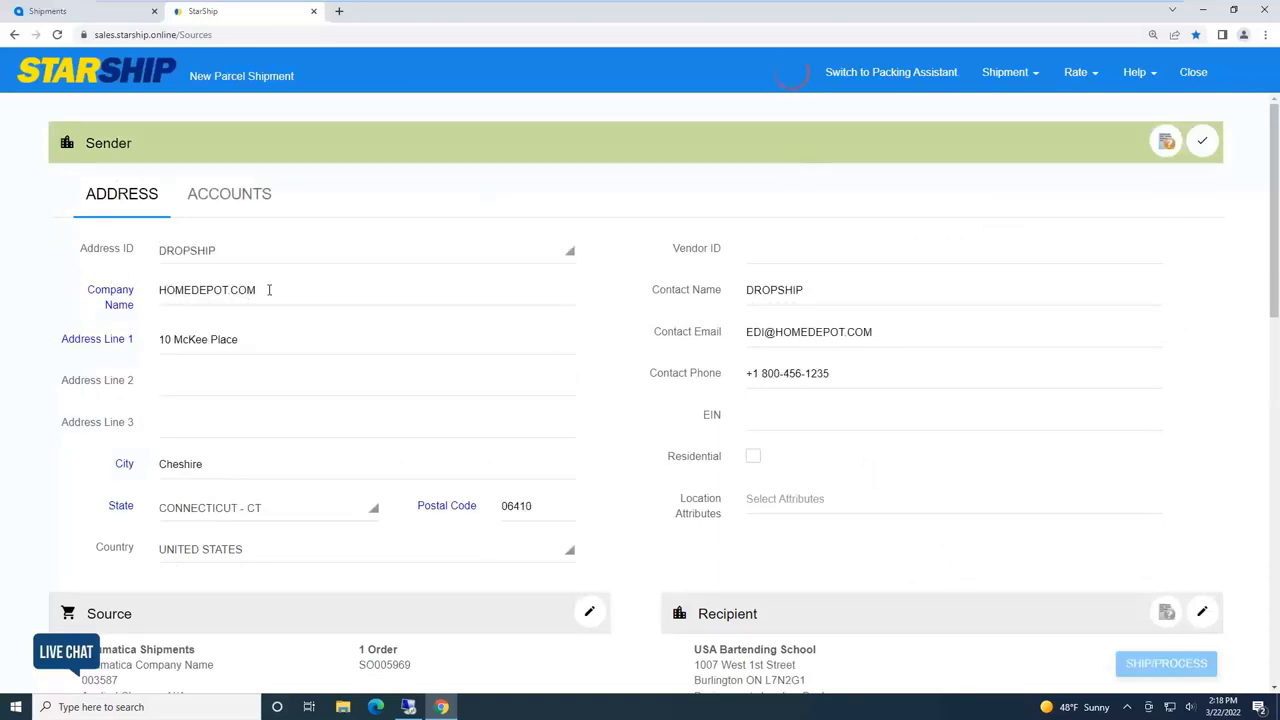
left_click_drag(269, 290, 138, 293)
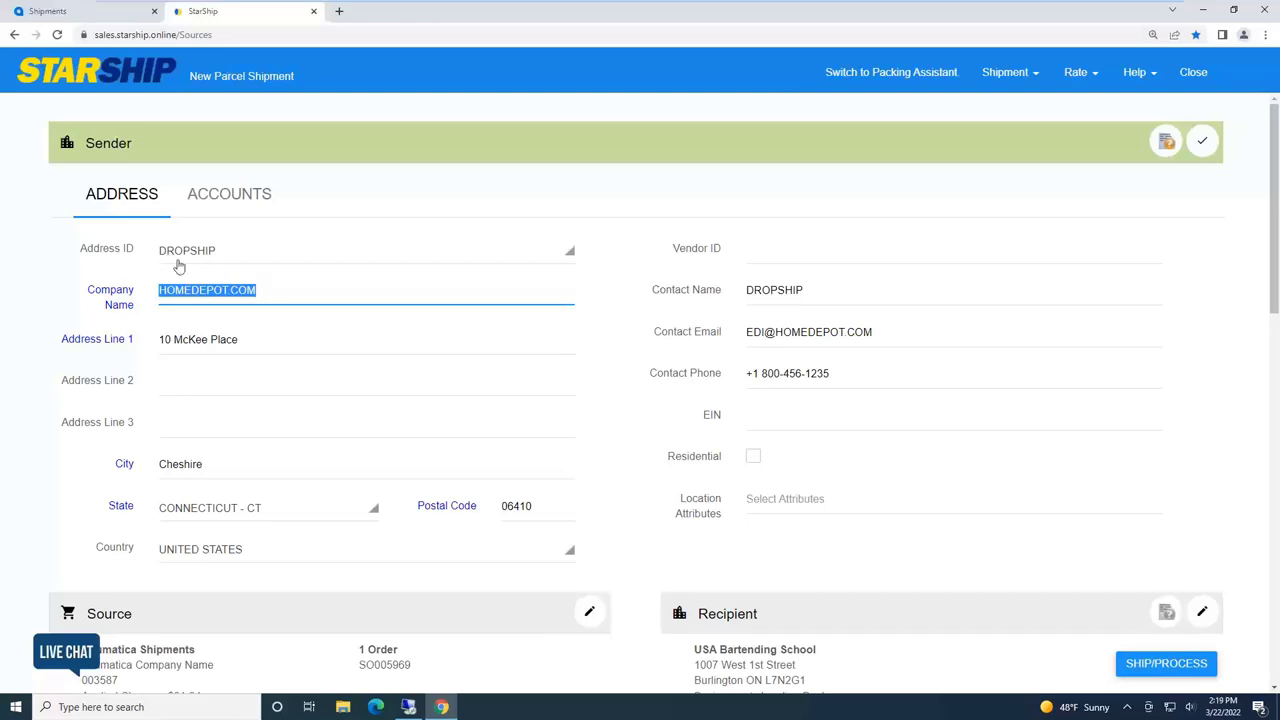
left_click(1205, 142)
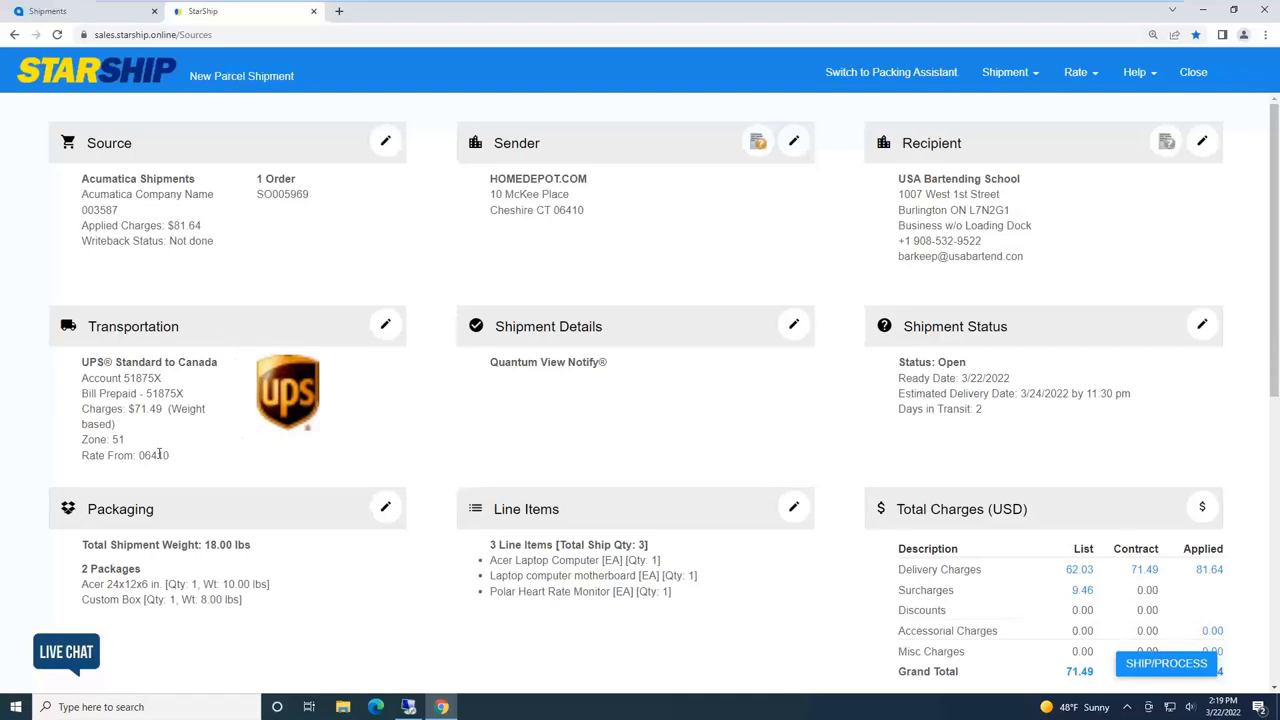
Try billing the UPS transportation to the third party USA Bartending School (BAR) and edit its billing account number.
left_click(385, 325)
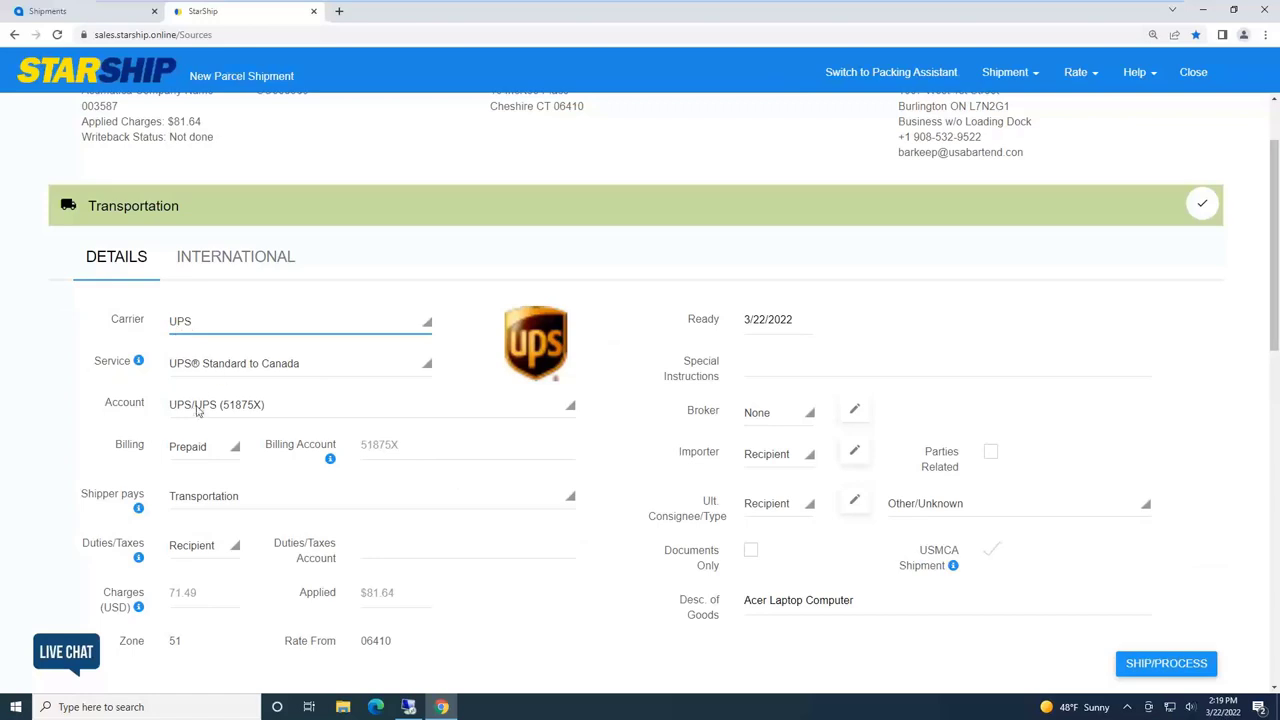
left_click(200, 457)
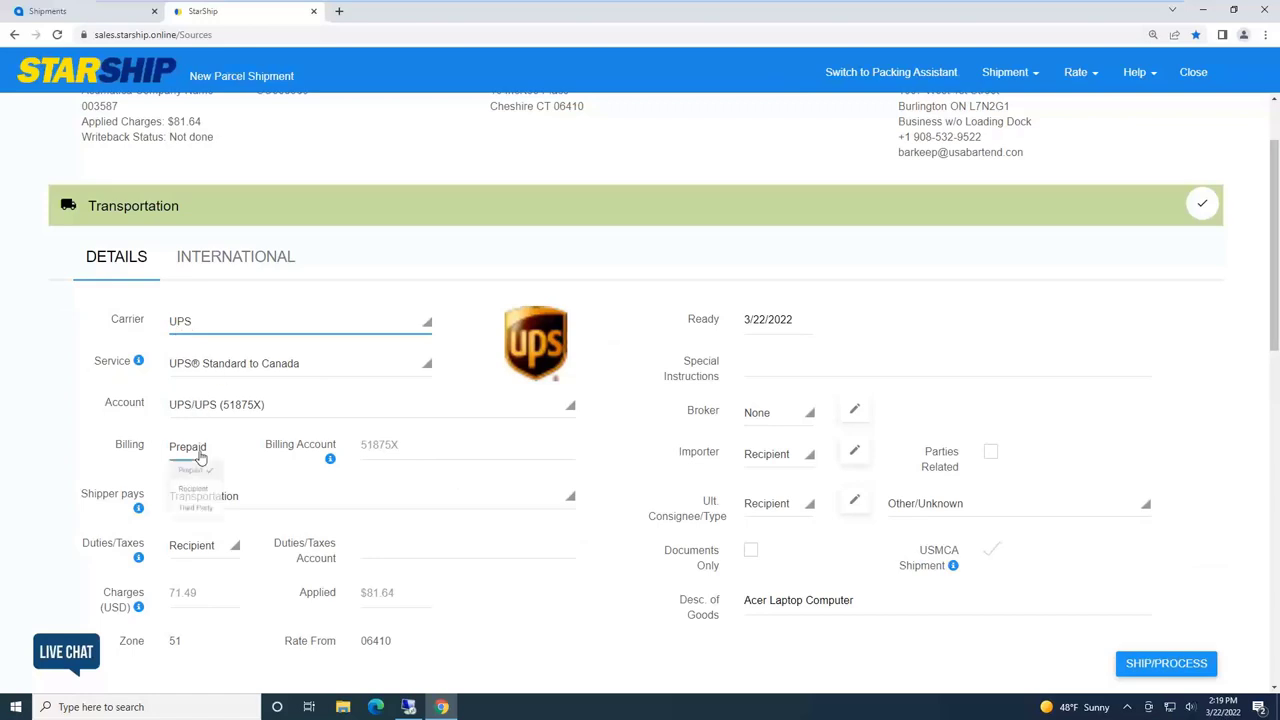
left_click(208, 536)
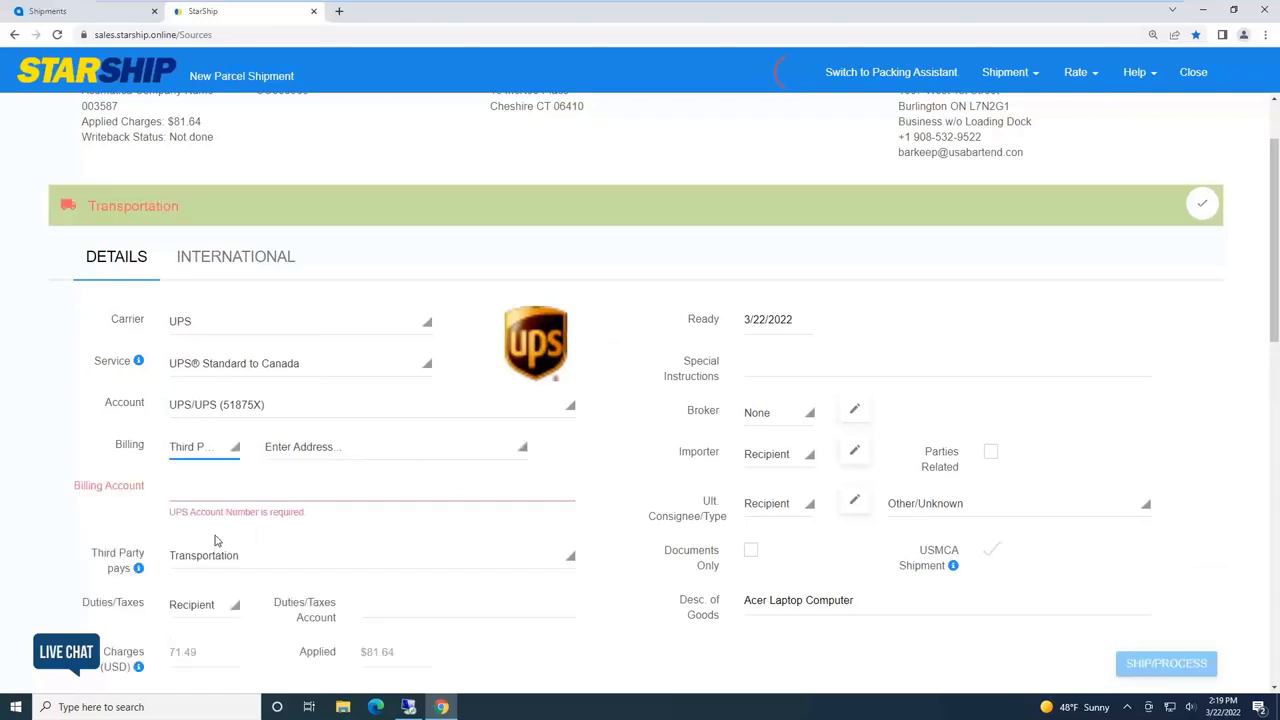
left_click(372, 455)
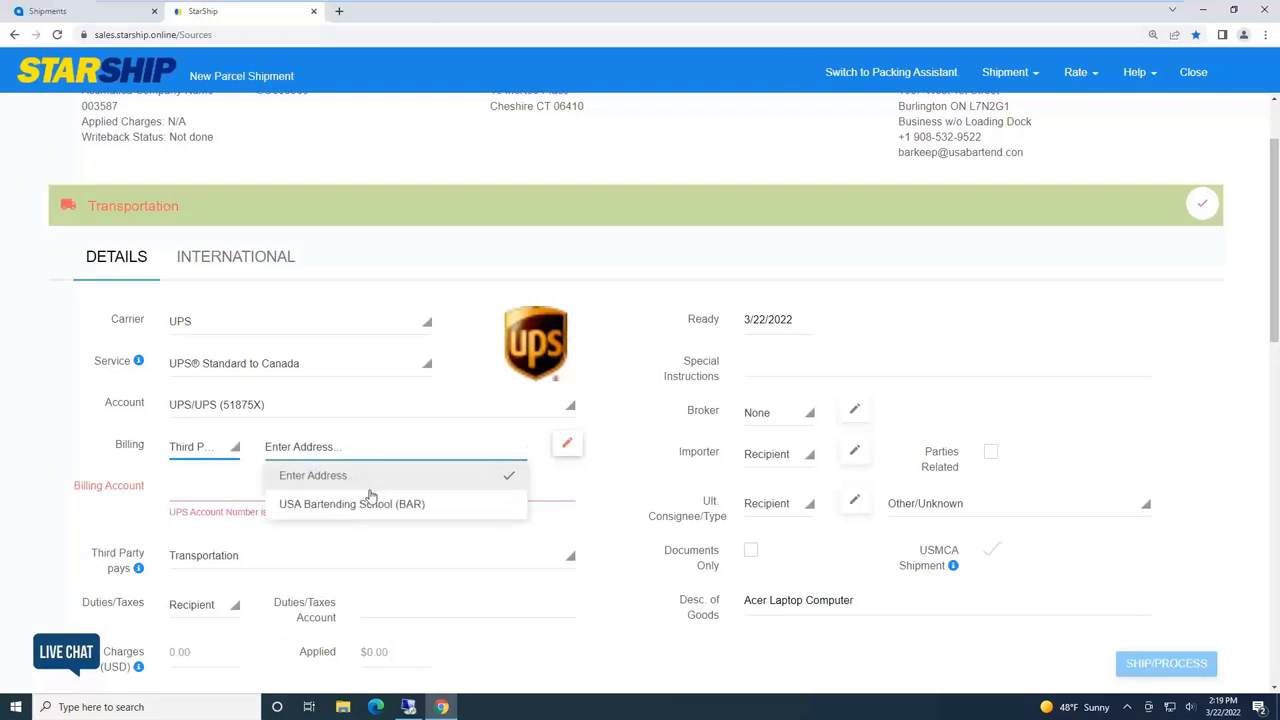
left_click(375, 505)
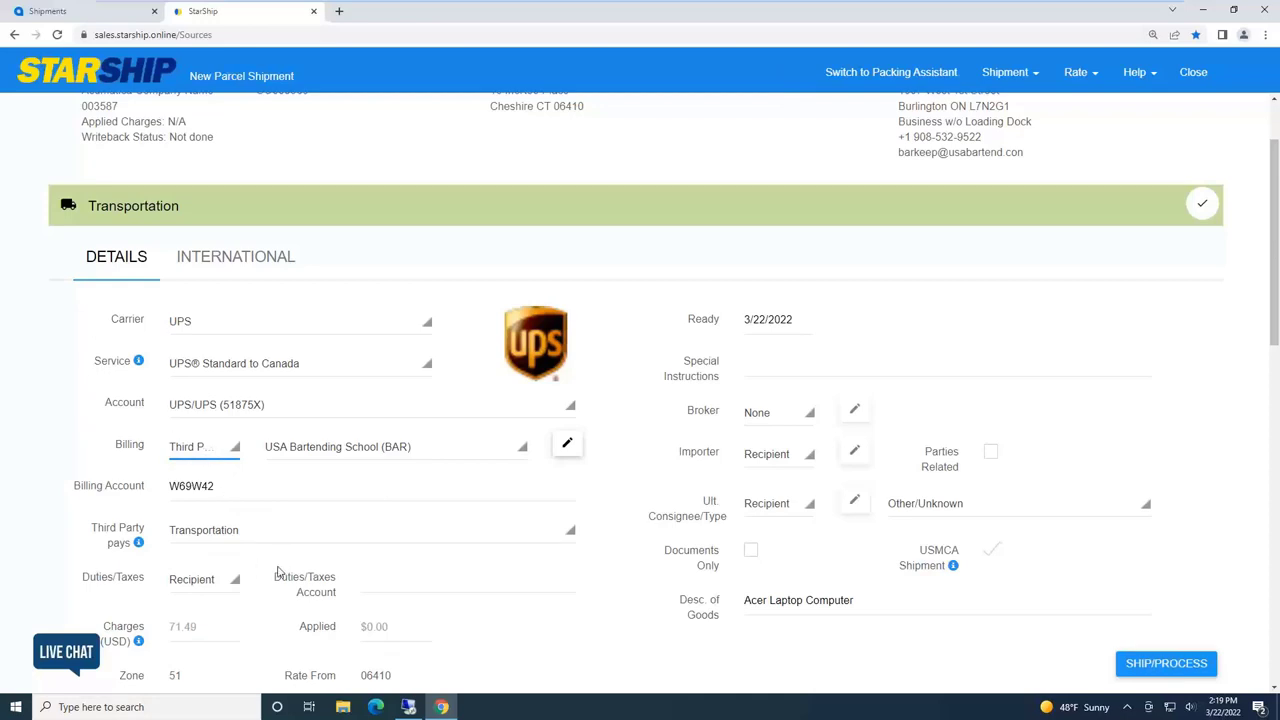
left_click(204, 504)
key("BackSpace")
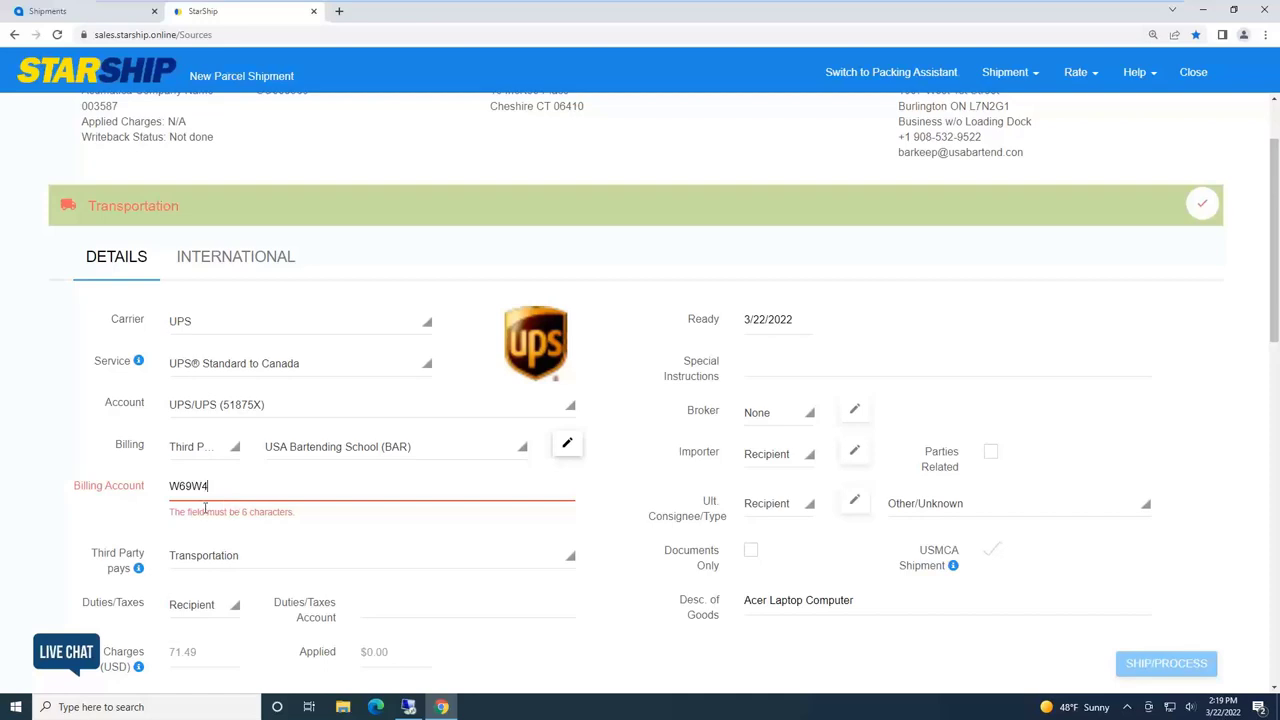
Set the transportation billing back to Prepaid and close the transportation details.
left_click(190, 452)
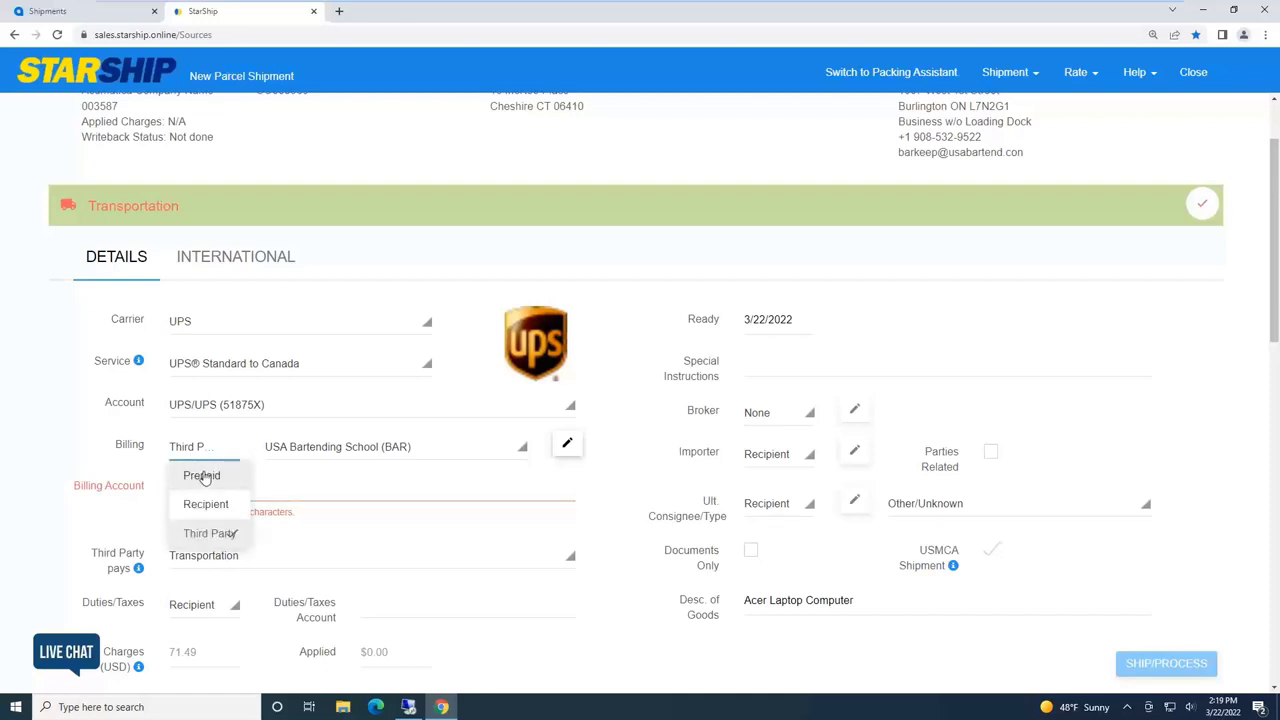
left_click(203, 476)
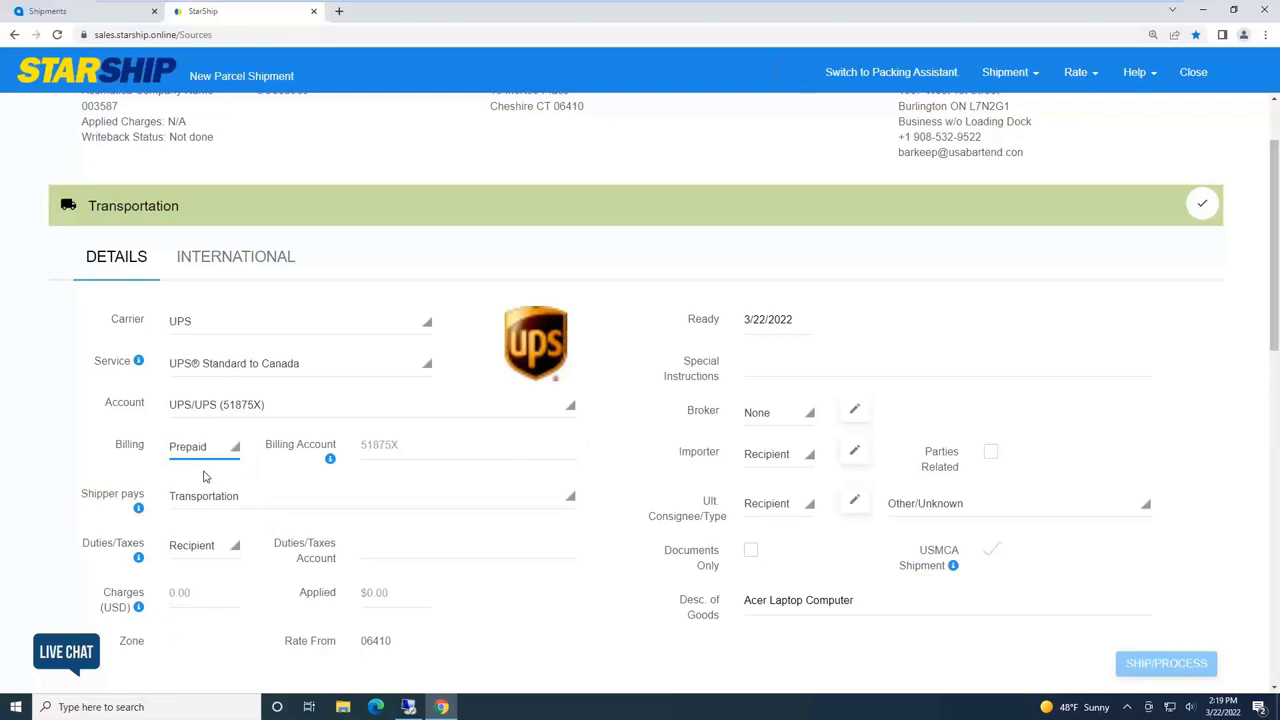
left_click(1201, 204)
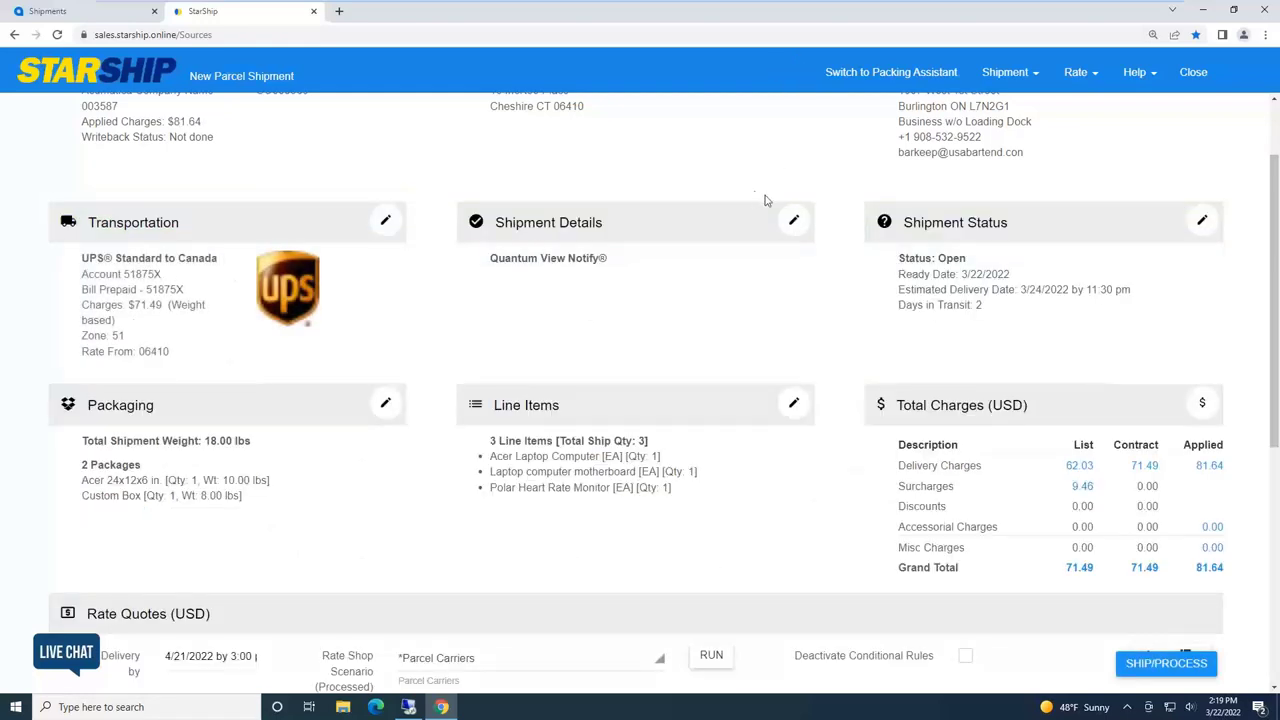
Review the shipment details, including the Quantum View Notify recipient and notification types.
left_click(793, 220)
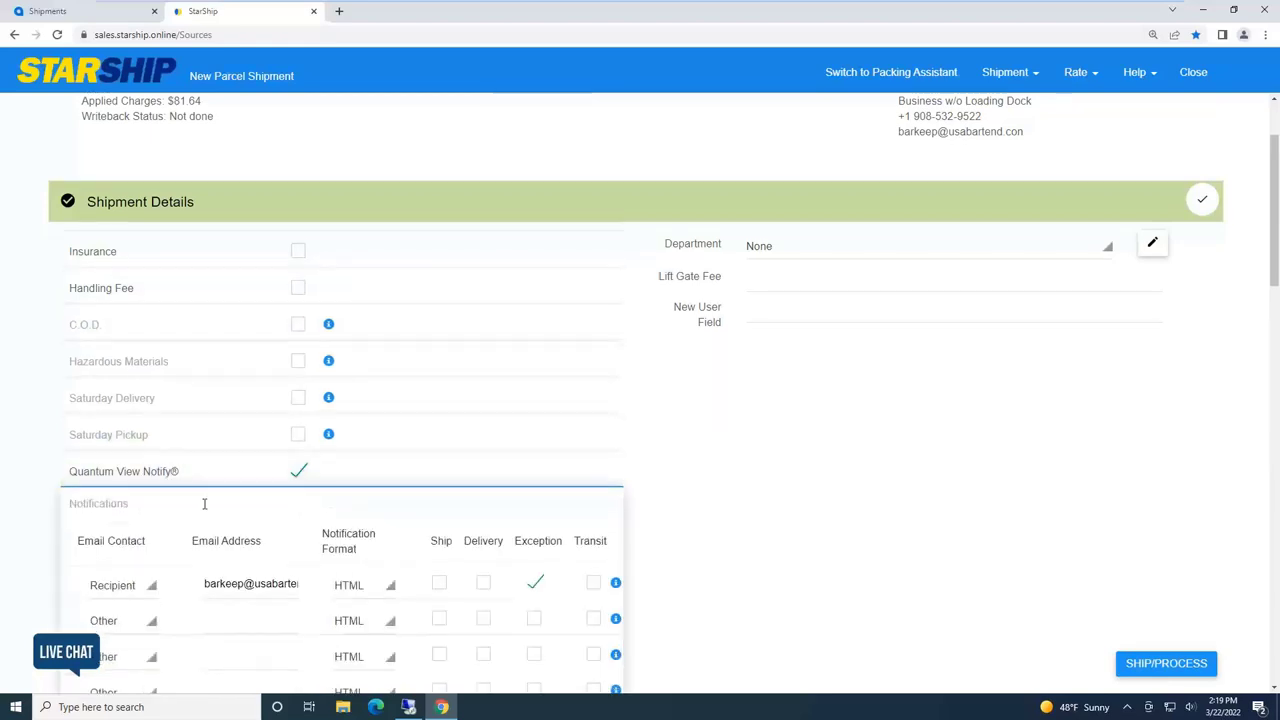
scroll(200, 508, "down", 1)
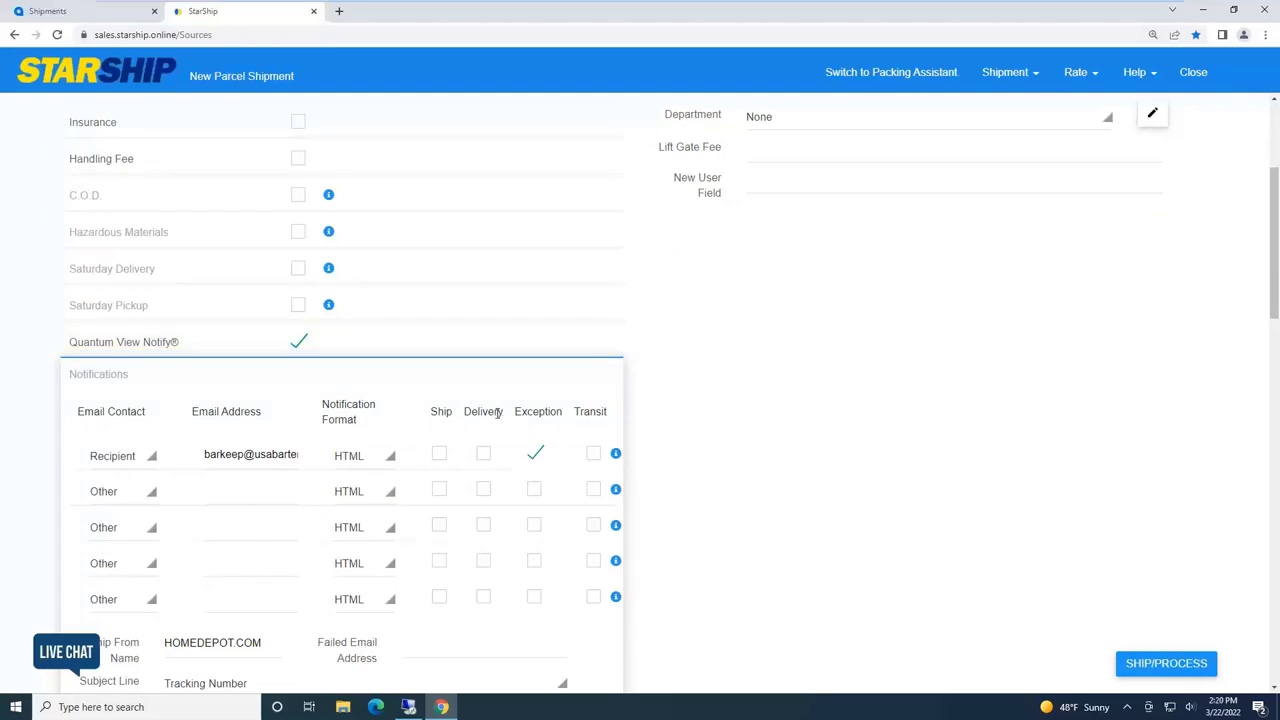
scroll(746, 465, "up", 1)
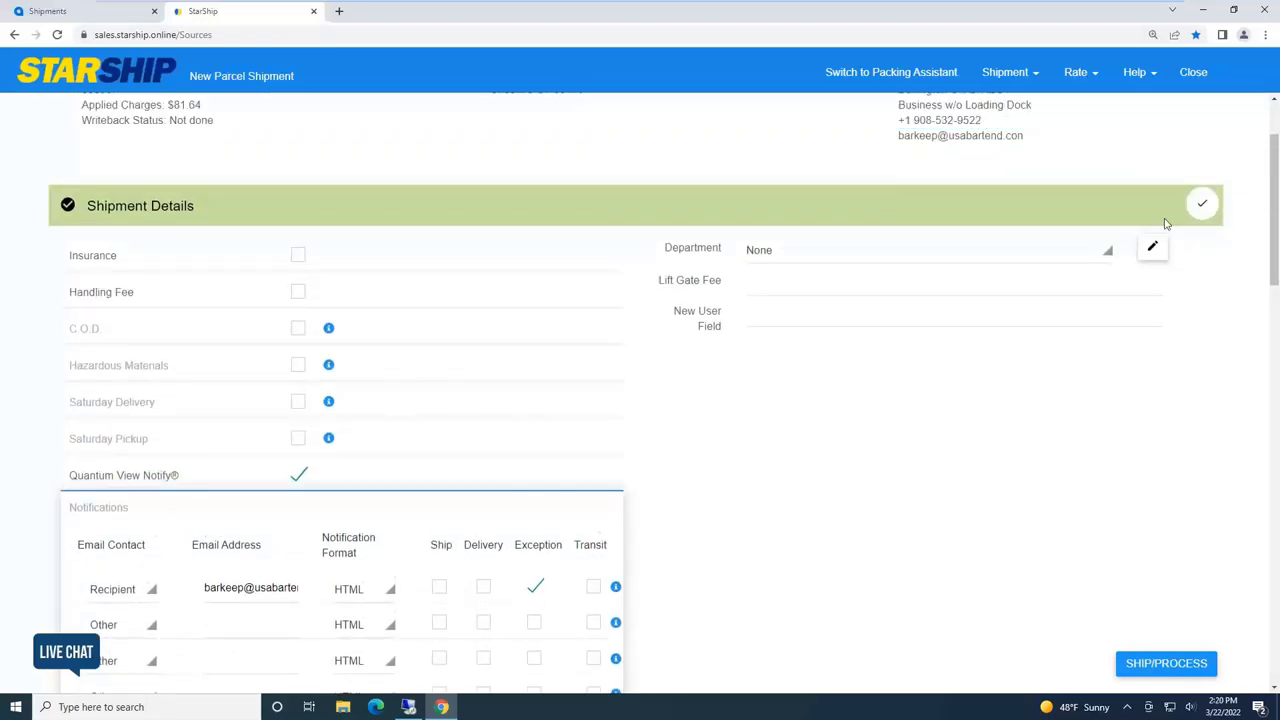
left_click(1048, 220)
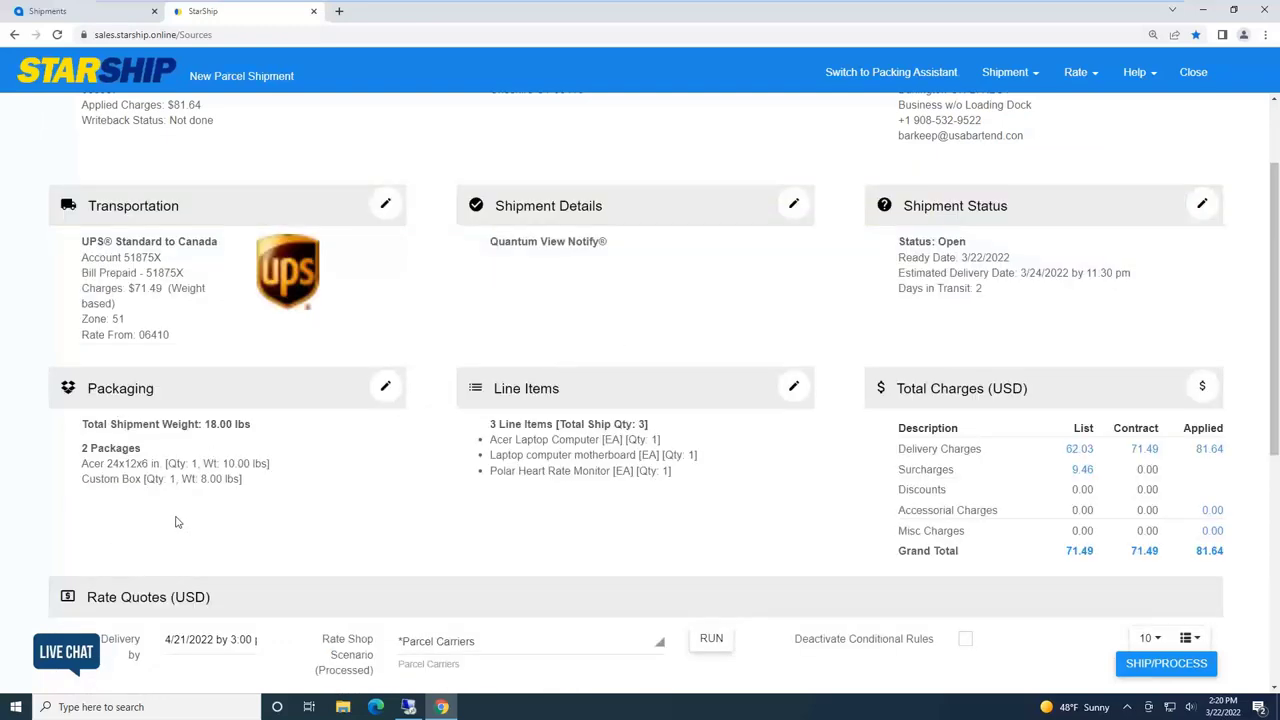
Open the packaging details and expand both packages to view the items packed in each.
left_click(385, 387)
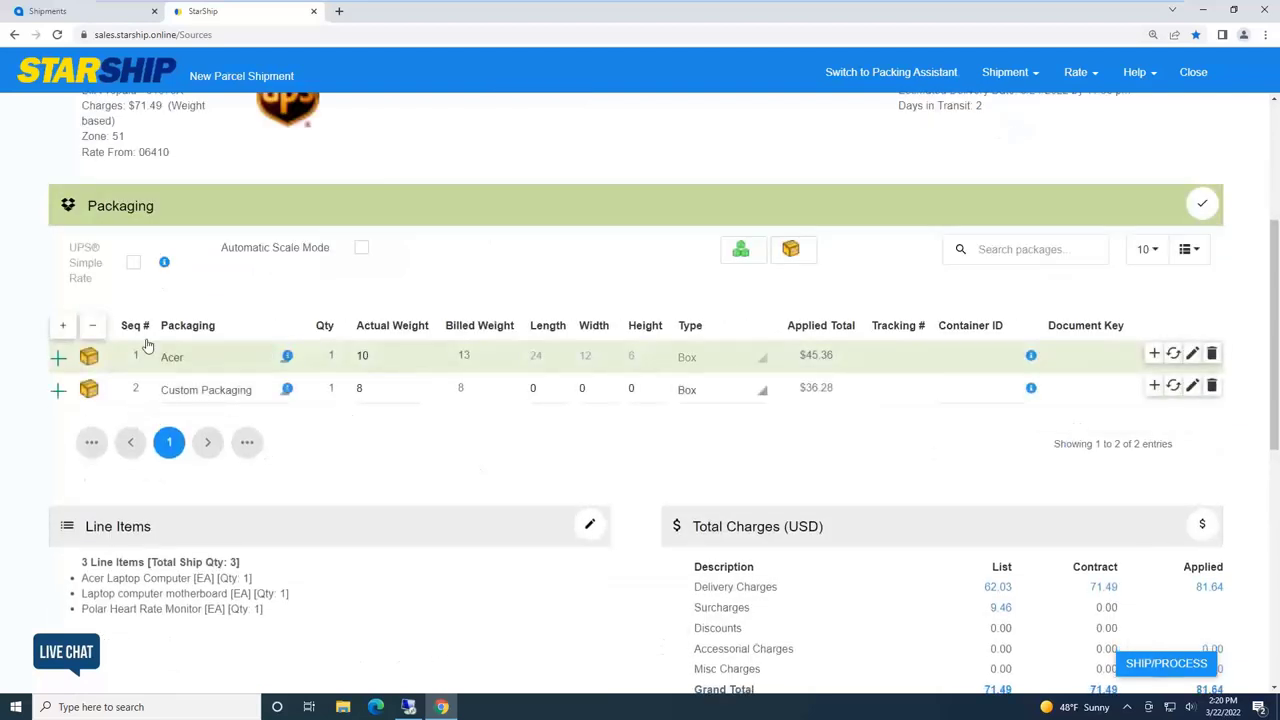
left_click(58, 357)
left_click(58, 423)
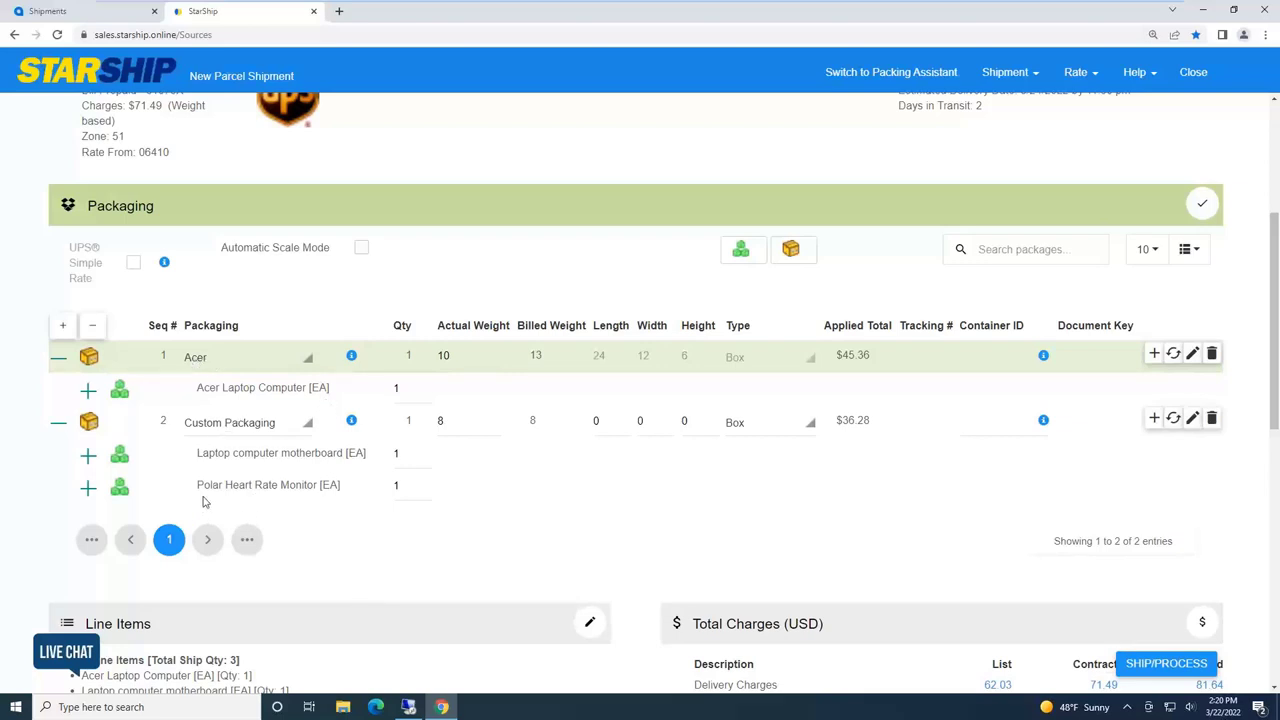
Move the laptop computer motherboard into the Acer package, and add and remove an empty third package.
left_click(790, 252)
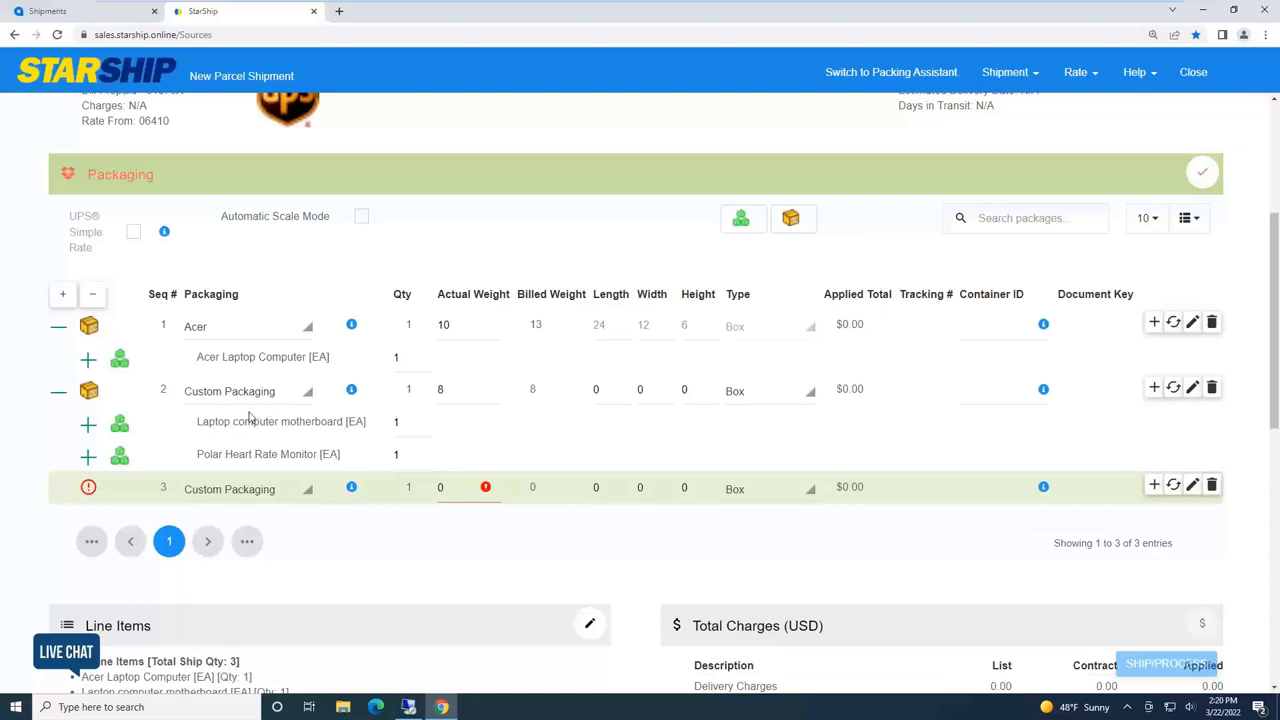
left_click_drag(238, 427, 228, 350)
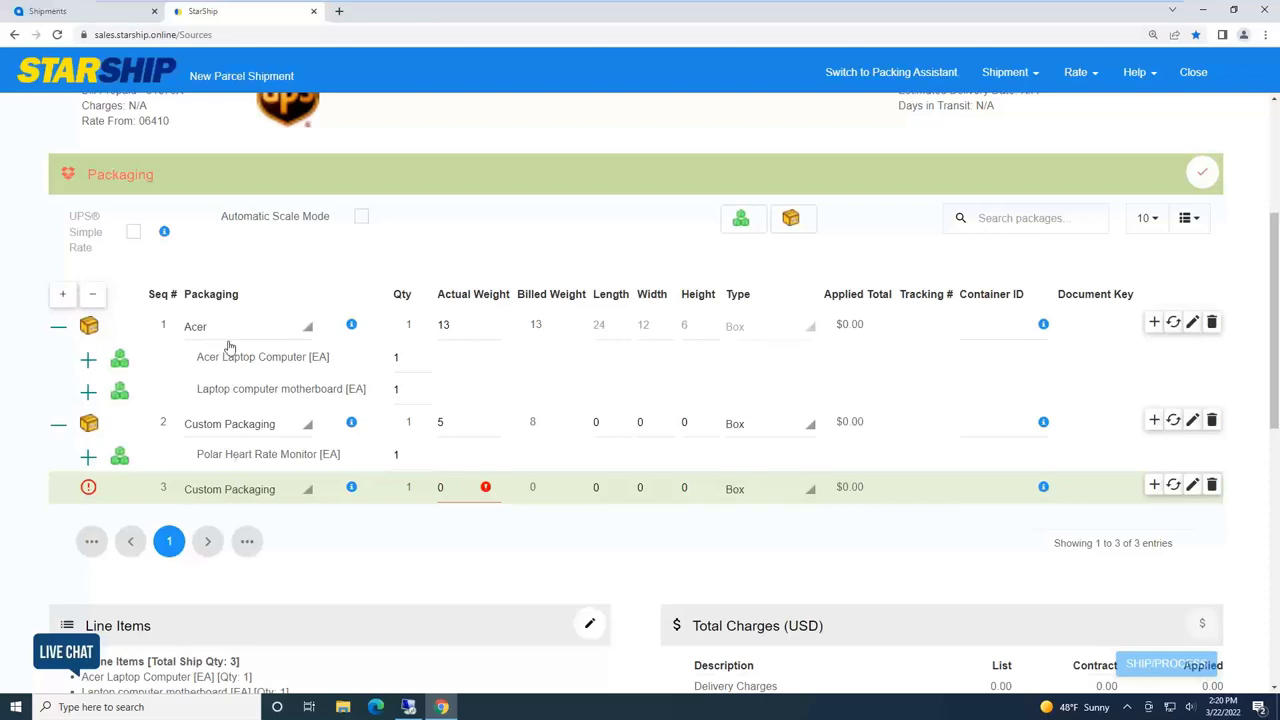
left_click(1211, 484)
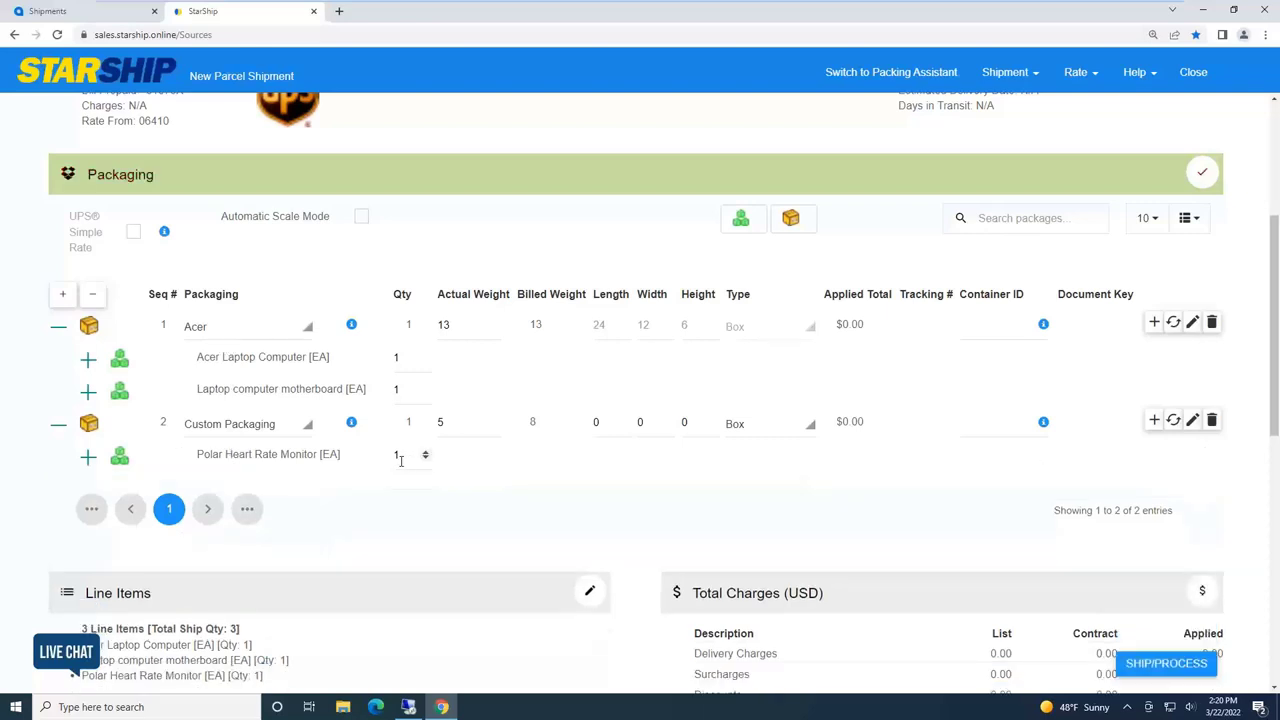
Set the second package's packaging to Small and the Acer package's actual weight to 8.
left_click(209, 435)
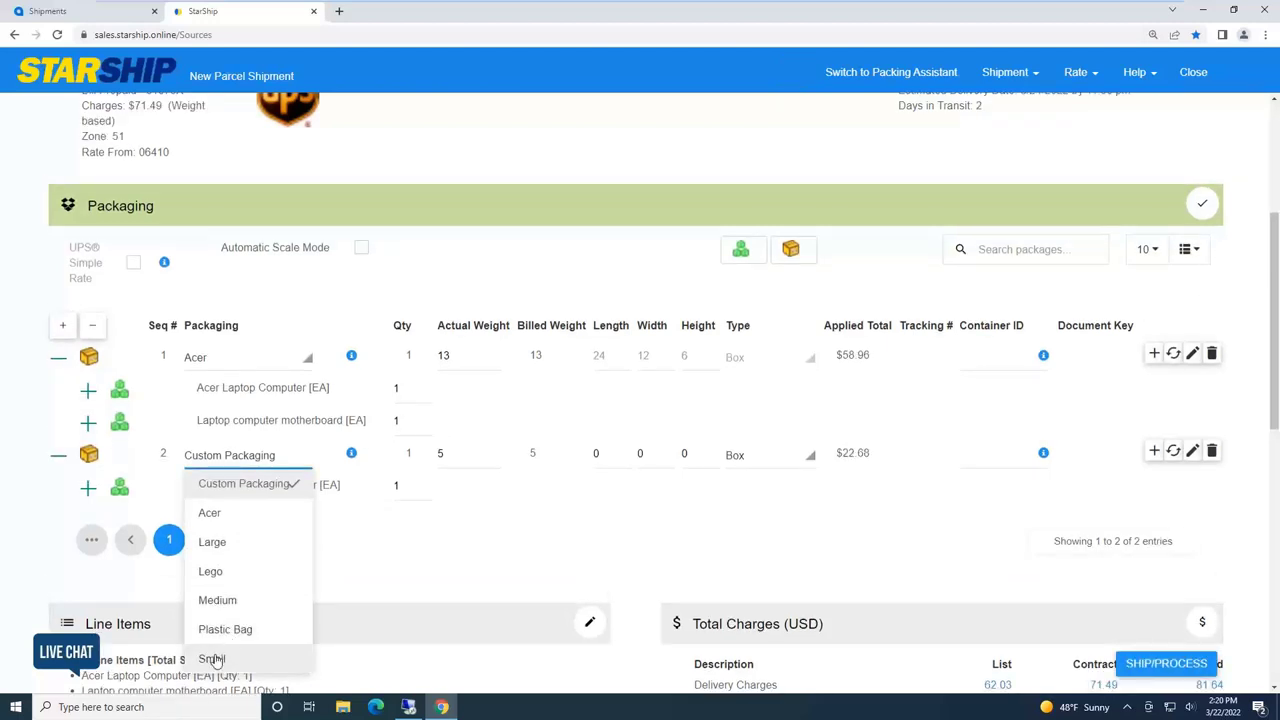
left_click(213, 659)
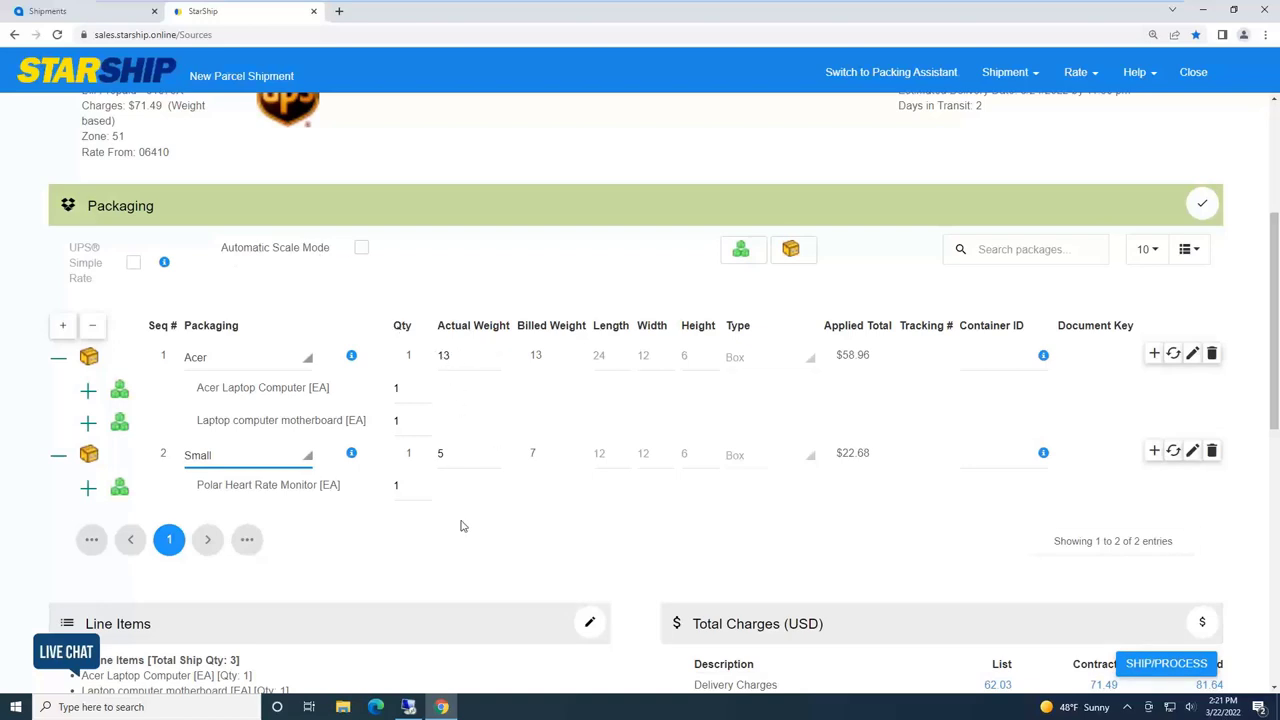
left_click(447, 453)
left_click_drag(455, 360, 437, 358)
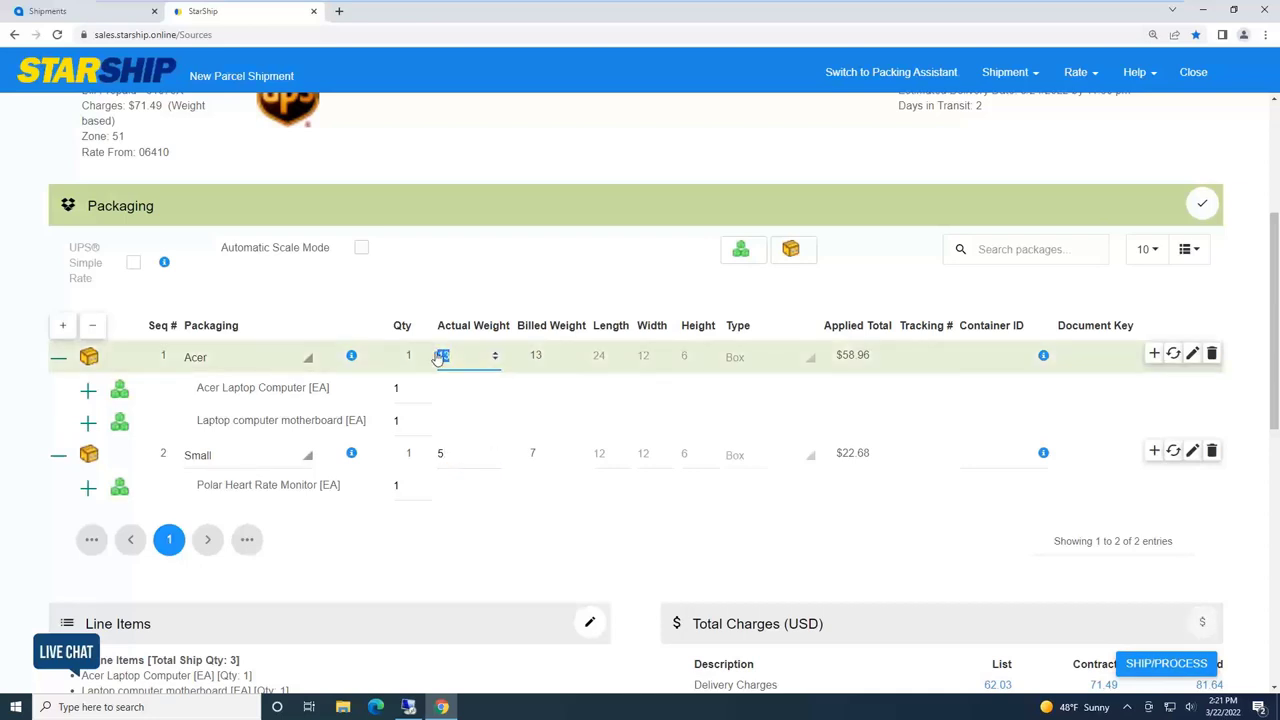
type("8")
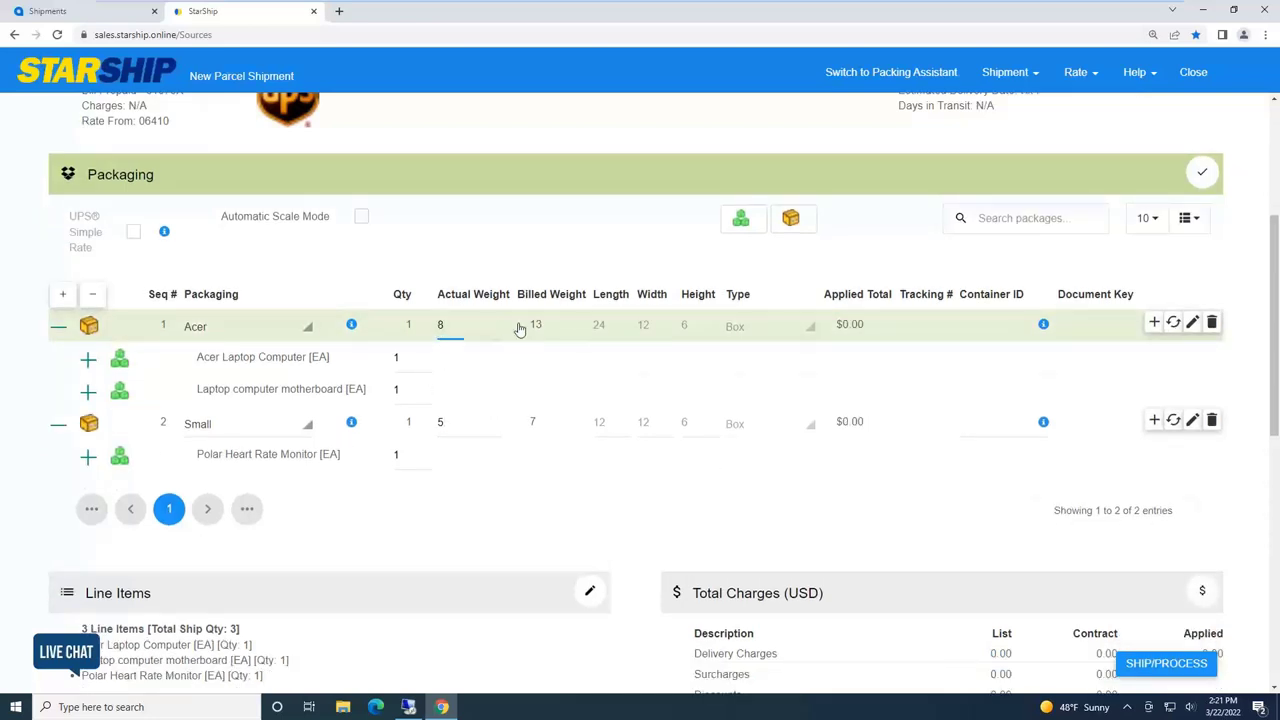
left_click(538, 324)
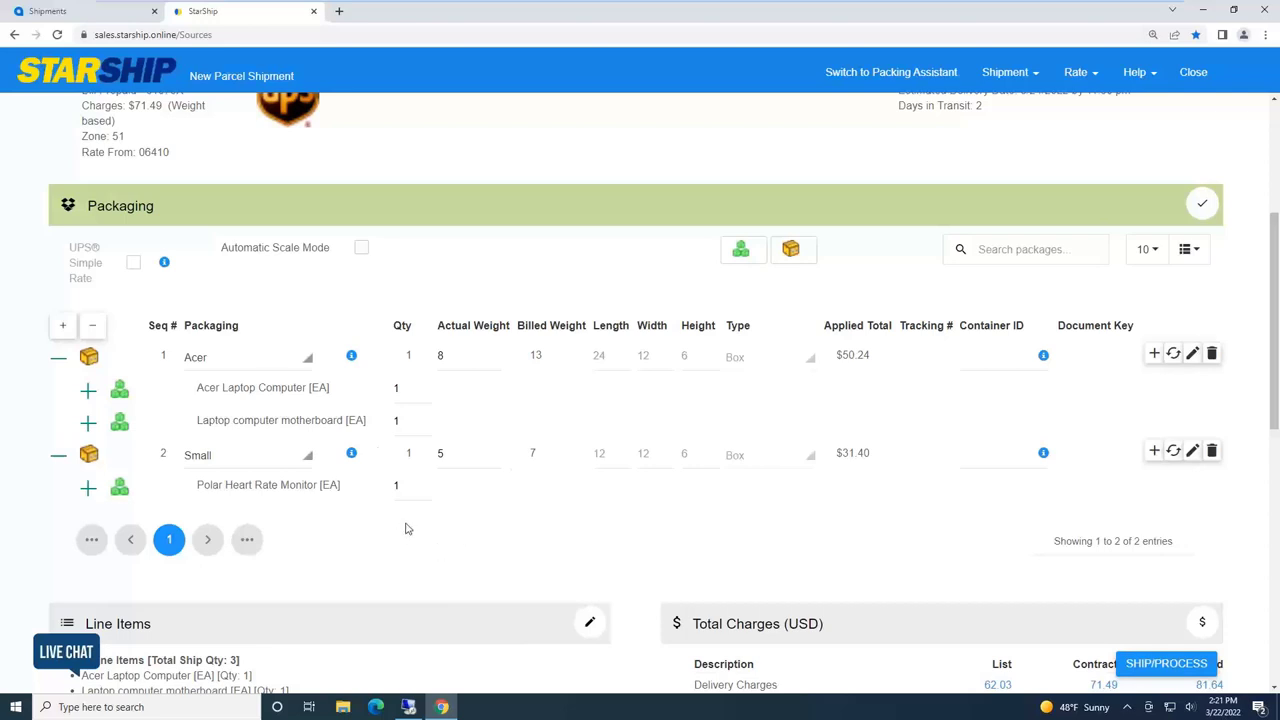
Review the rate quotes and the available rate shop scenarios, leaving *Parcel Carriers selected.
scroll(416, 522, "down", 6)
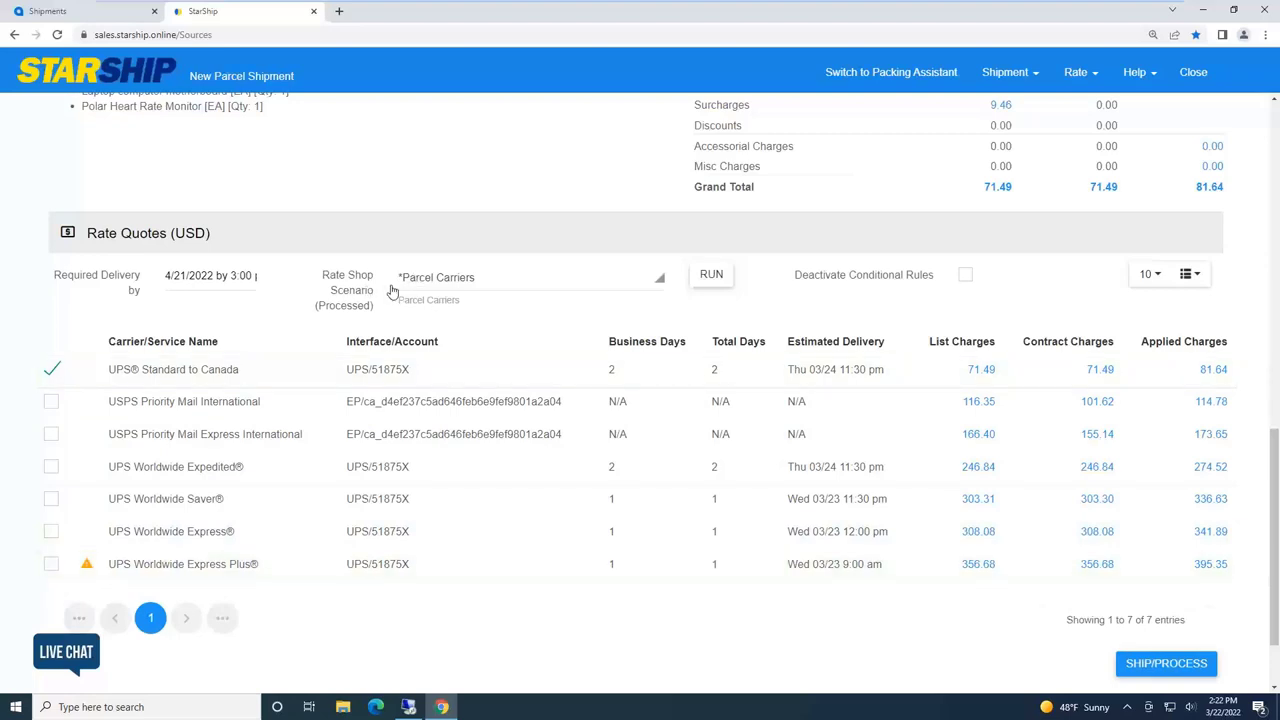
left_click(456, 283)
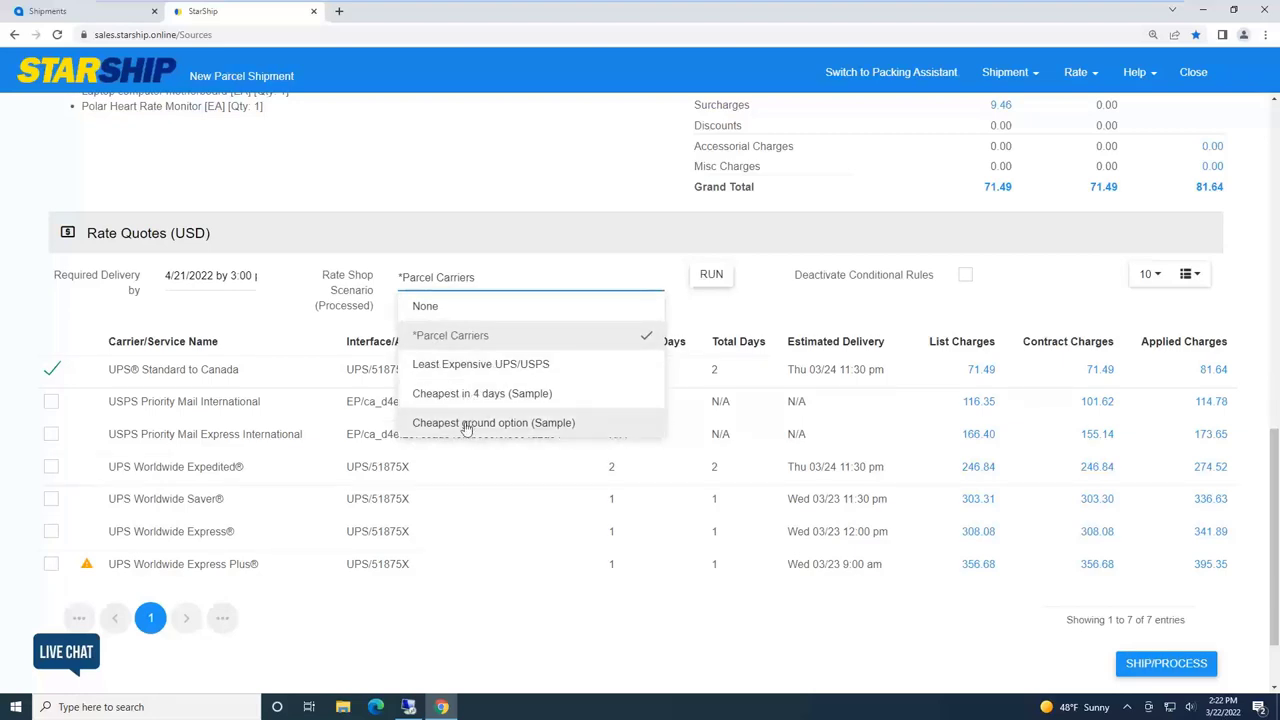
left_click(410, 237)
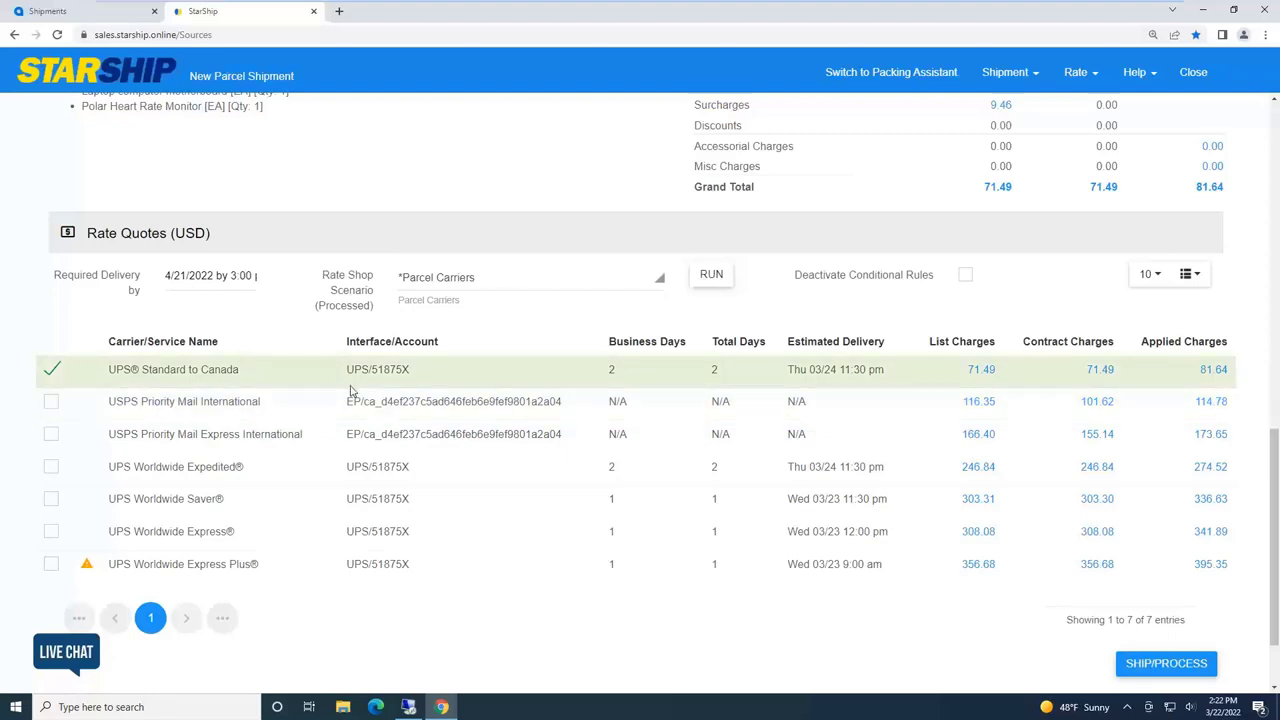
Ship and process the shipment with UPS Standard to Canada, and view the generated package label and packing list.
left_click(1162, 665)
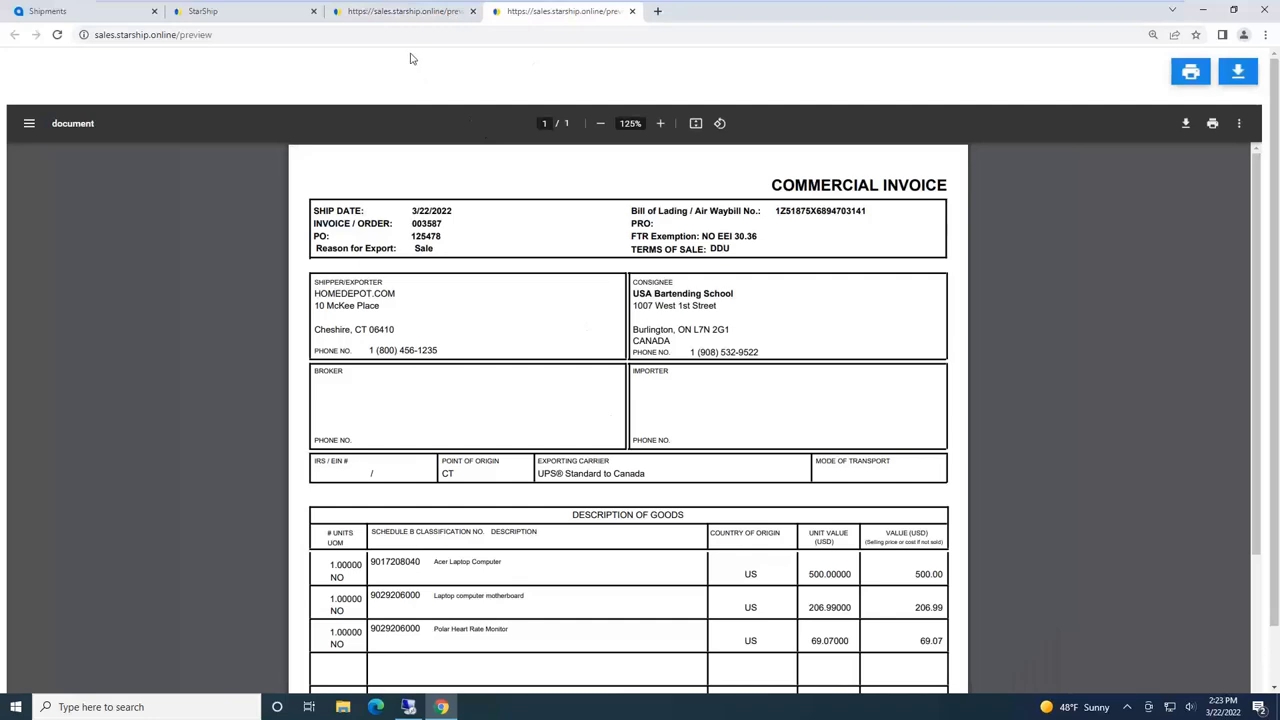
left_click(385, 13)
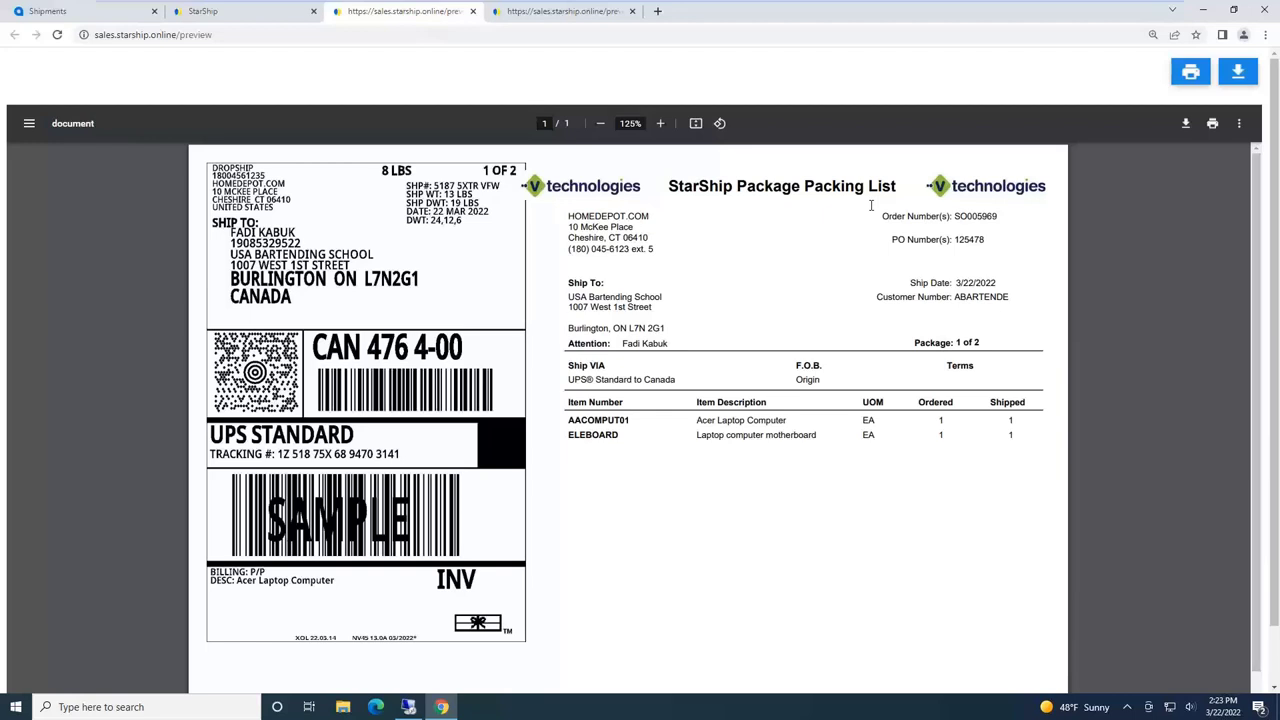
Review the commercial invoice from its header through the goods and charges, and close both document previews.
key("ctrl+Tab")
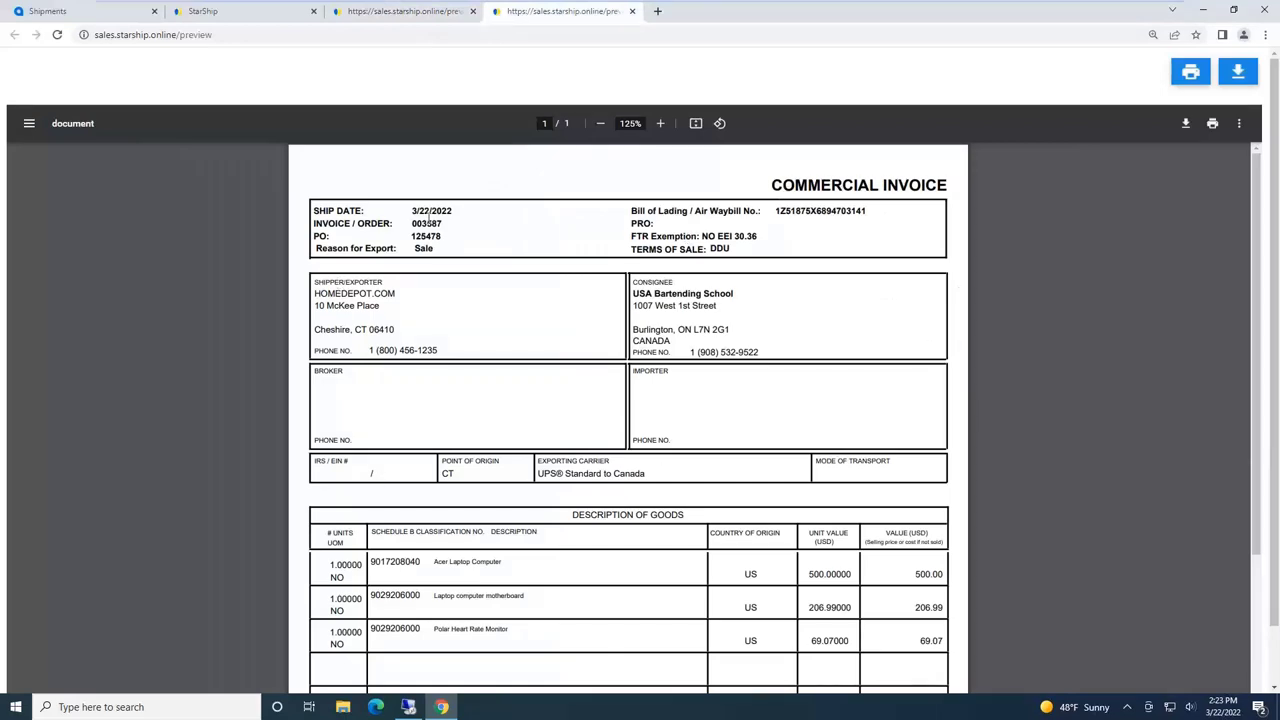
scroll(355, 253, "down", 2)
scroll(460, 514, "down", 1)
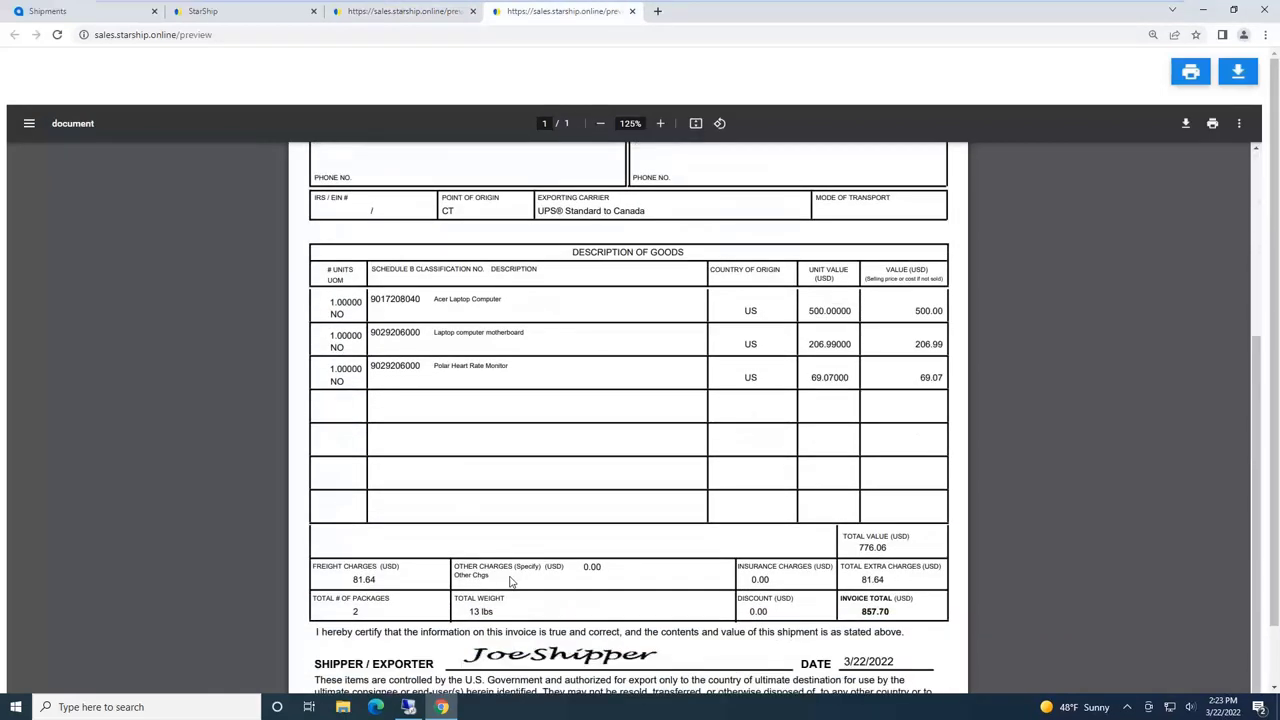
scroll(610, 441, "up", 3)
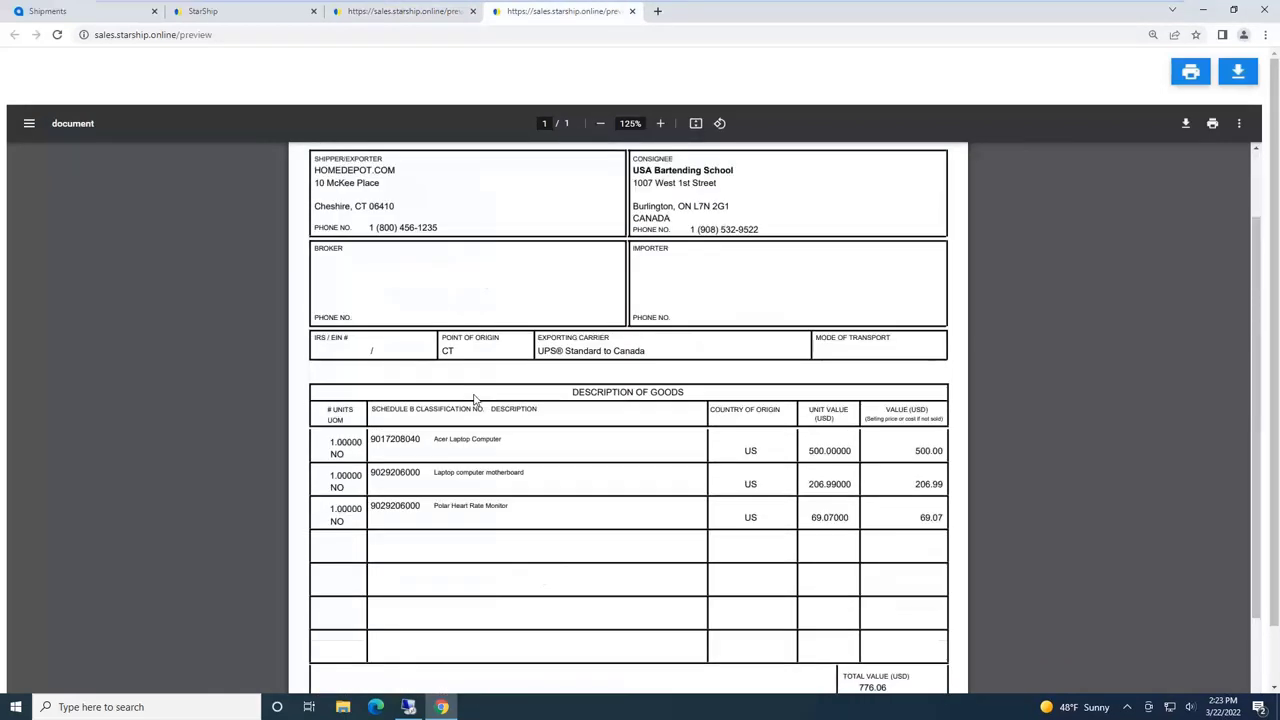
left_click(632, 11)
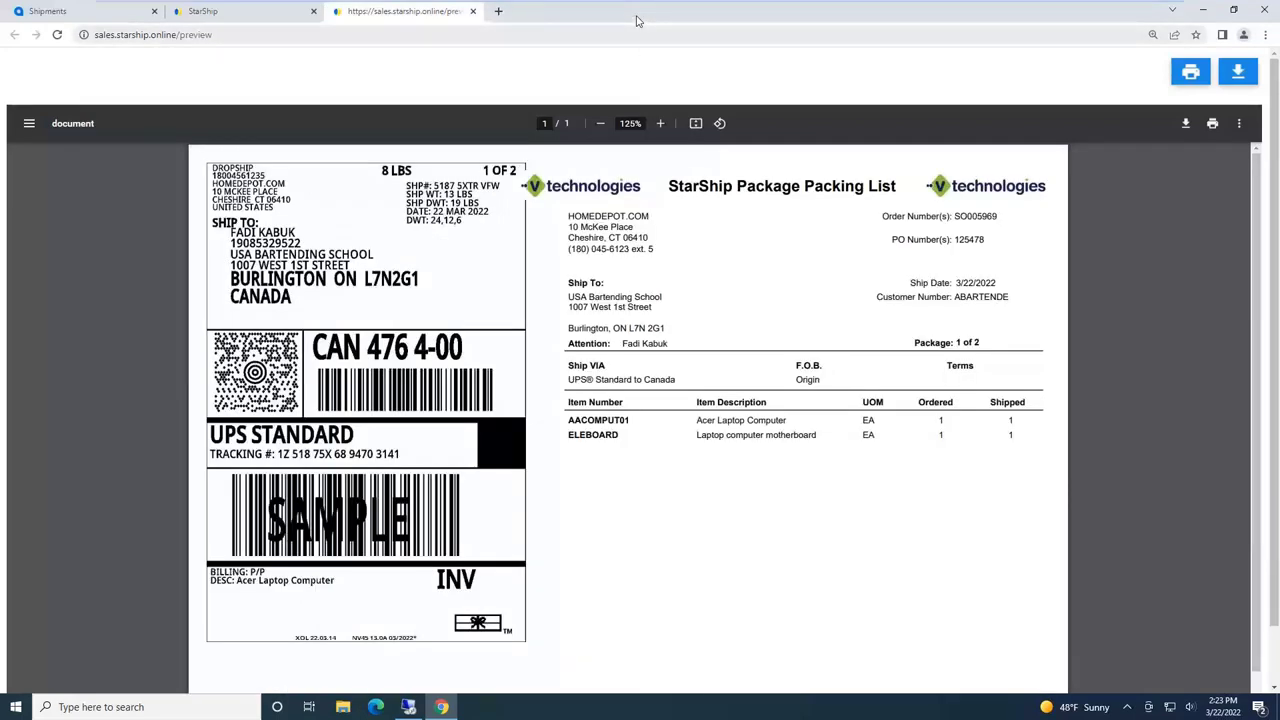
left_click(474, 11)
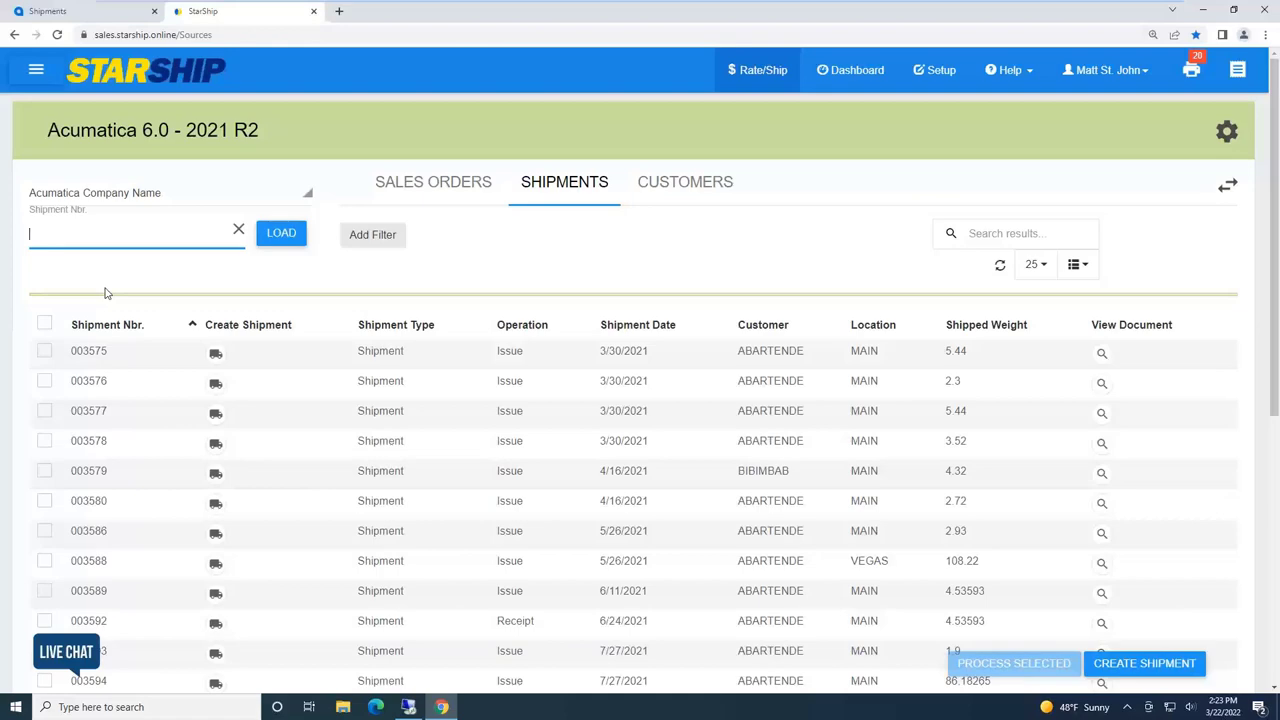
Switch to Acumatica, refresh the shipments list, and sign back in with the username and password.
left_click(50, 12)
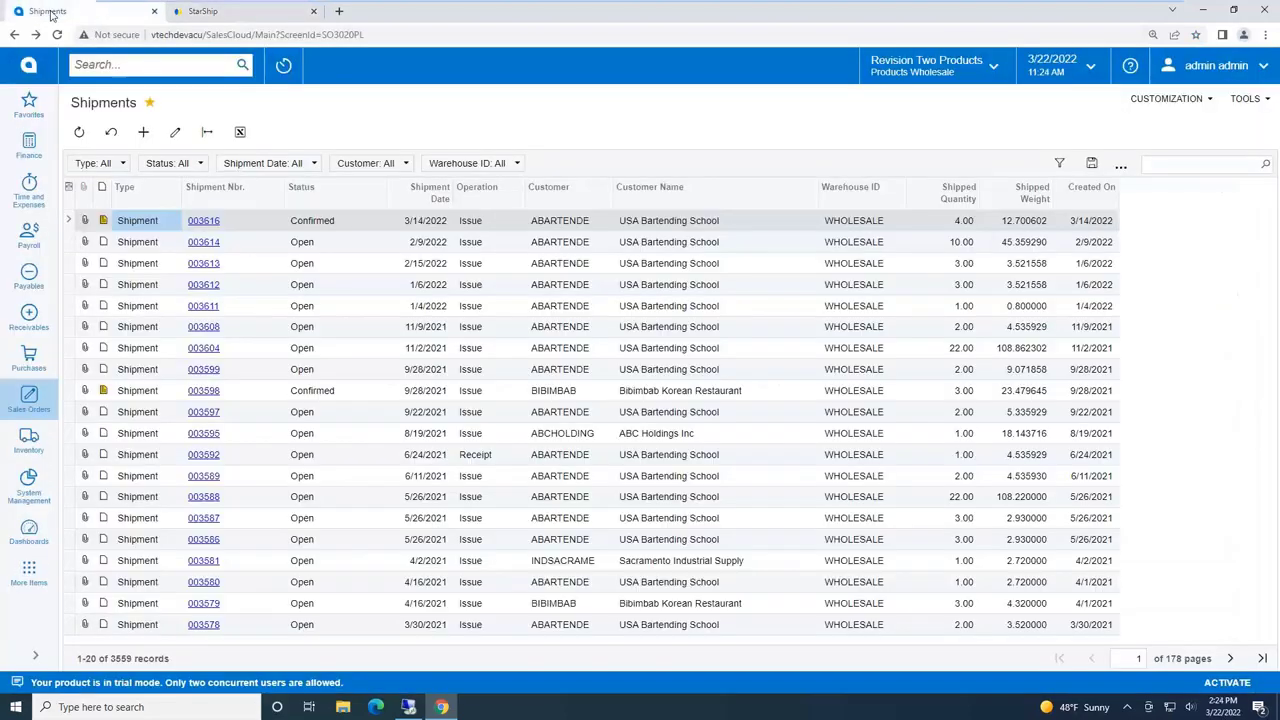
left_click(80, 132)
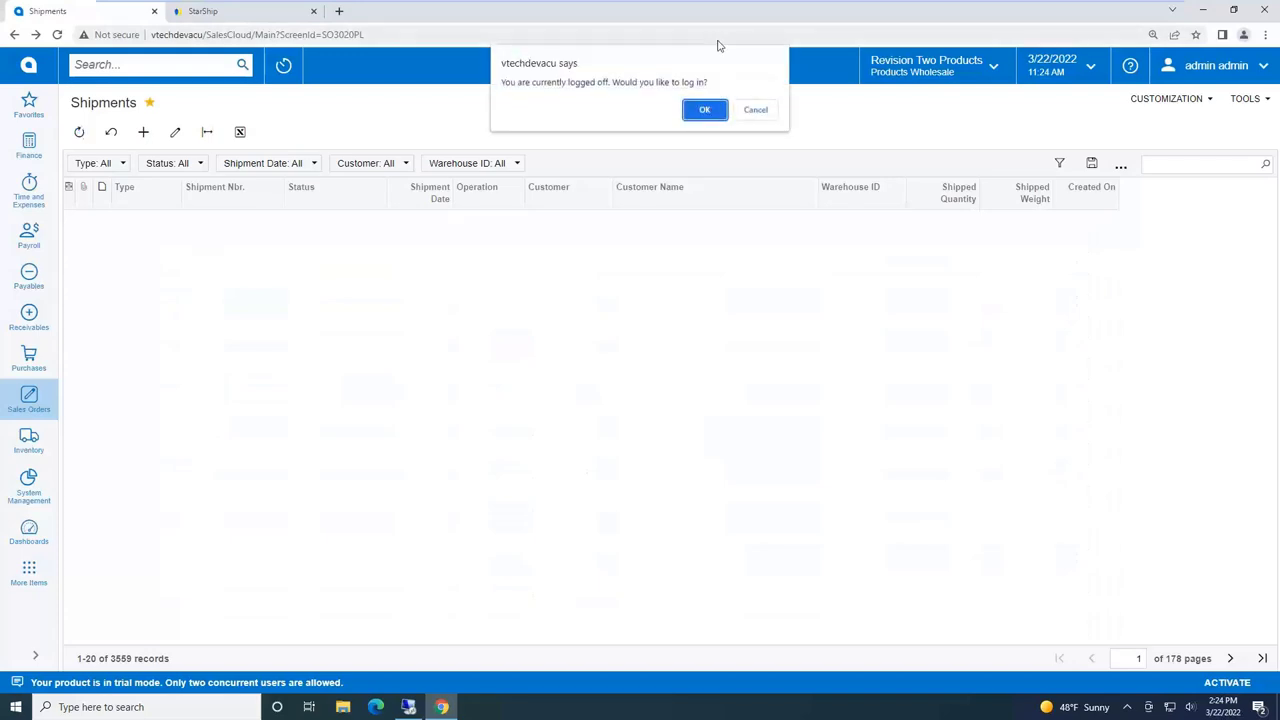
left_click(712, 110)
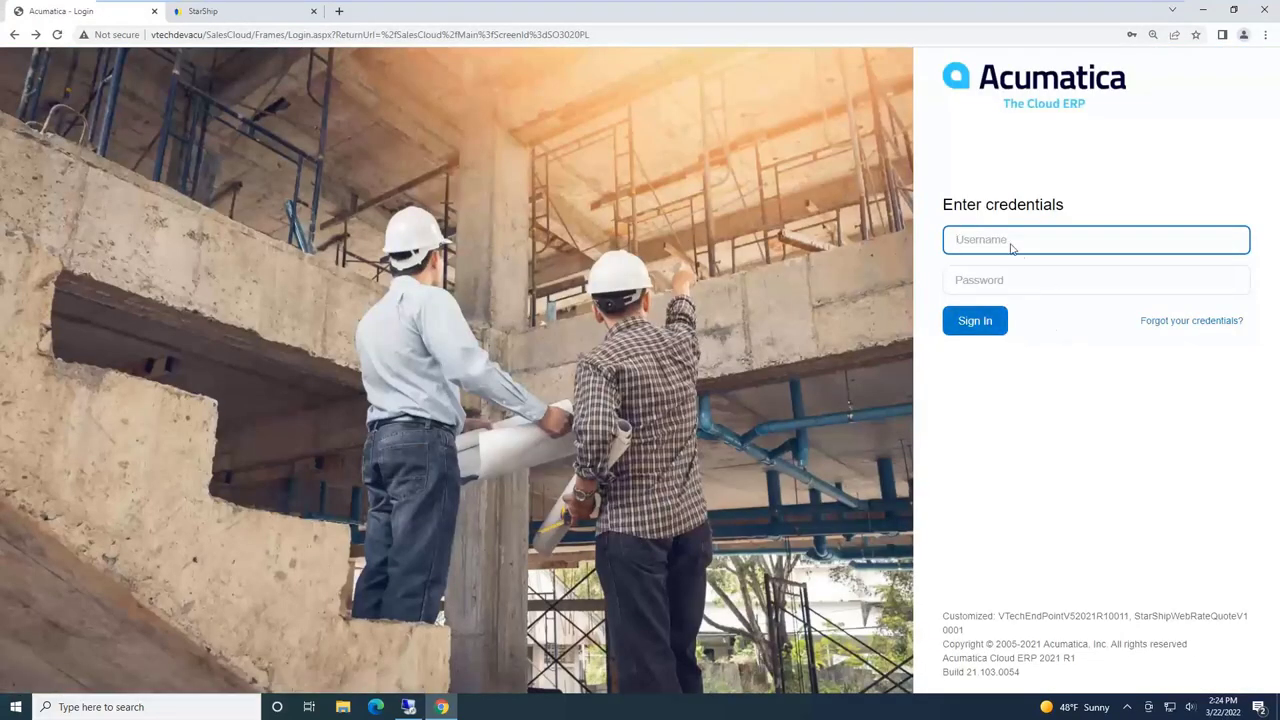
left_click(1008, 248)
left_click(997, 292)
left_click(975, 321)
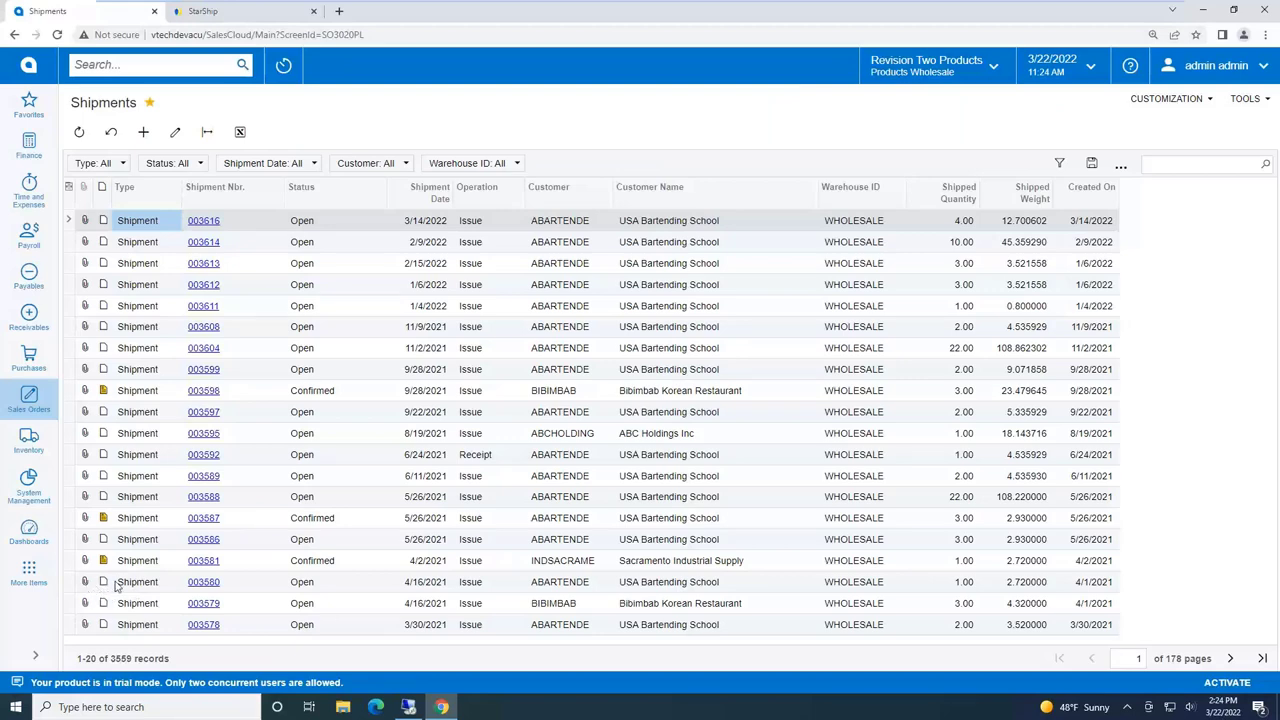
Open the confirmed USA Bartending School shipment and examine the freight cost and freight price in its shipping information.
left_click(204, 519)
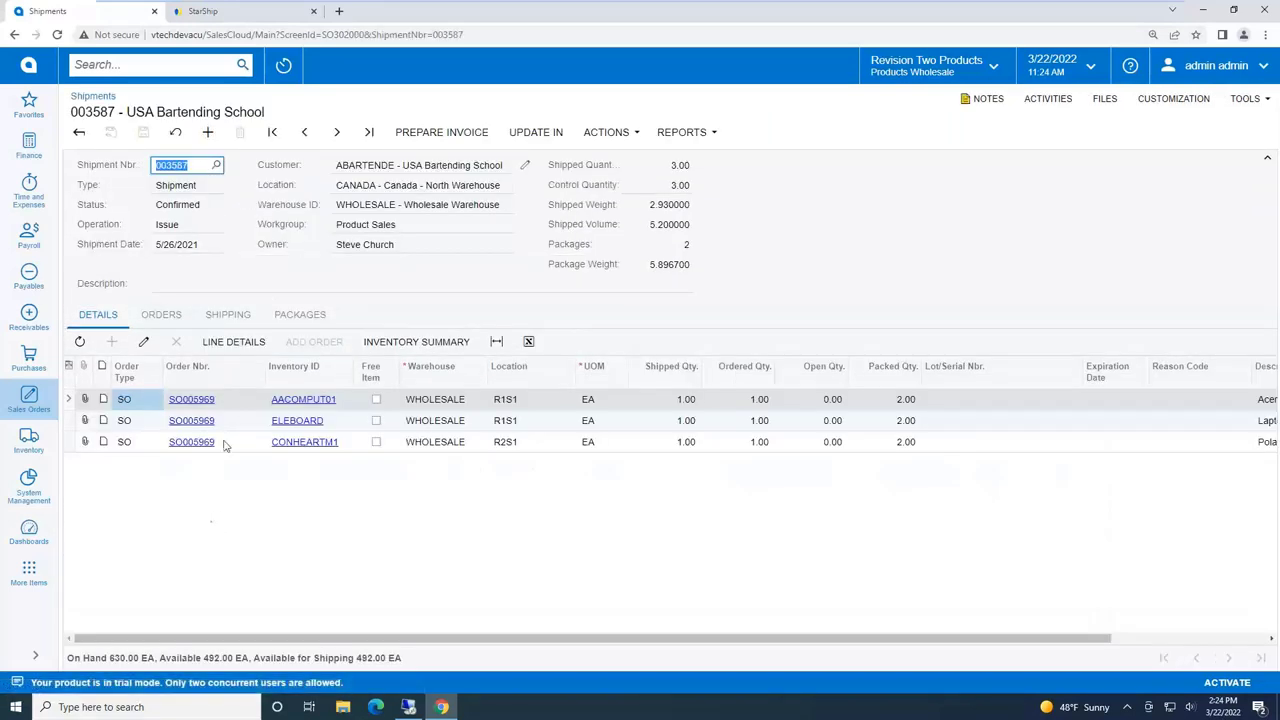
left_click(229, 316)
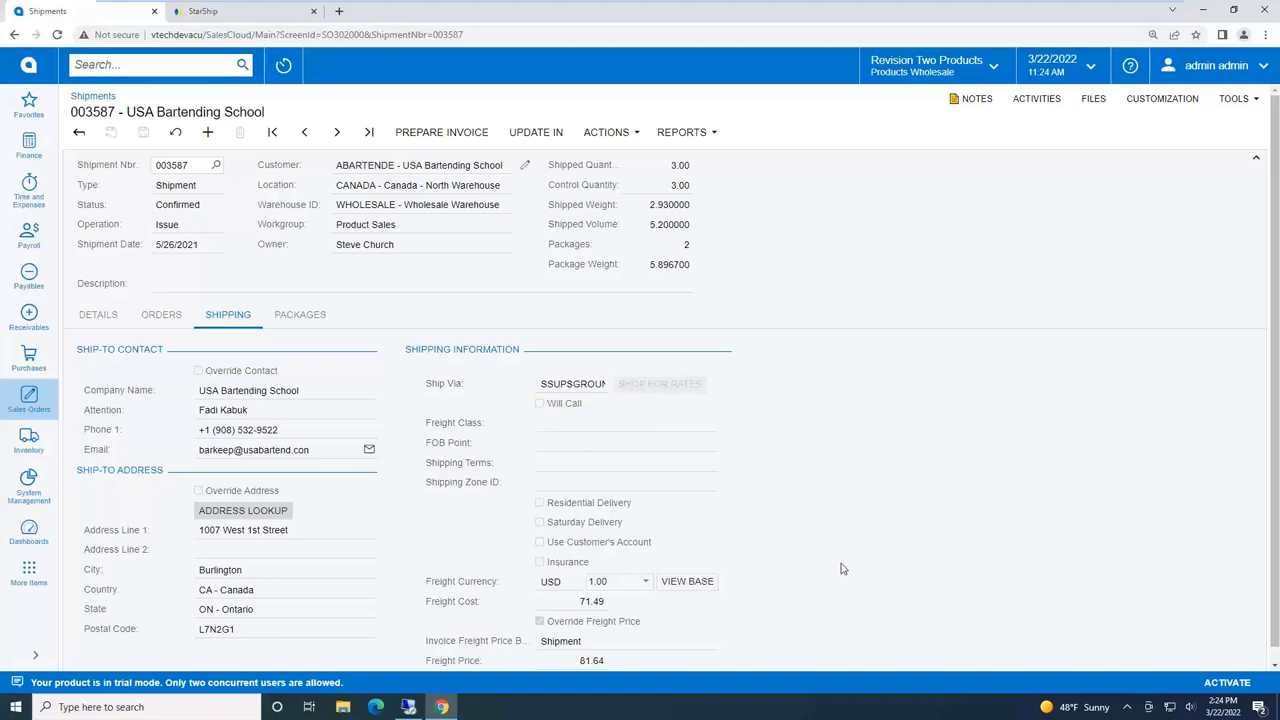
scroll(841, 568, "down", 1)
left_click(573, 590)
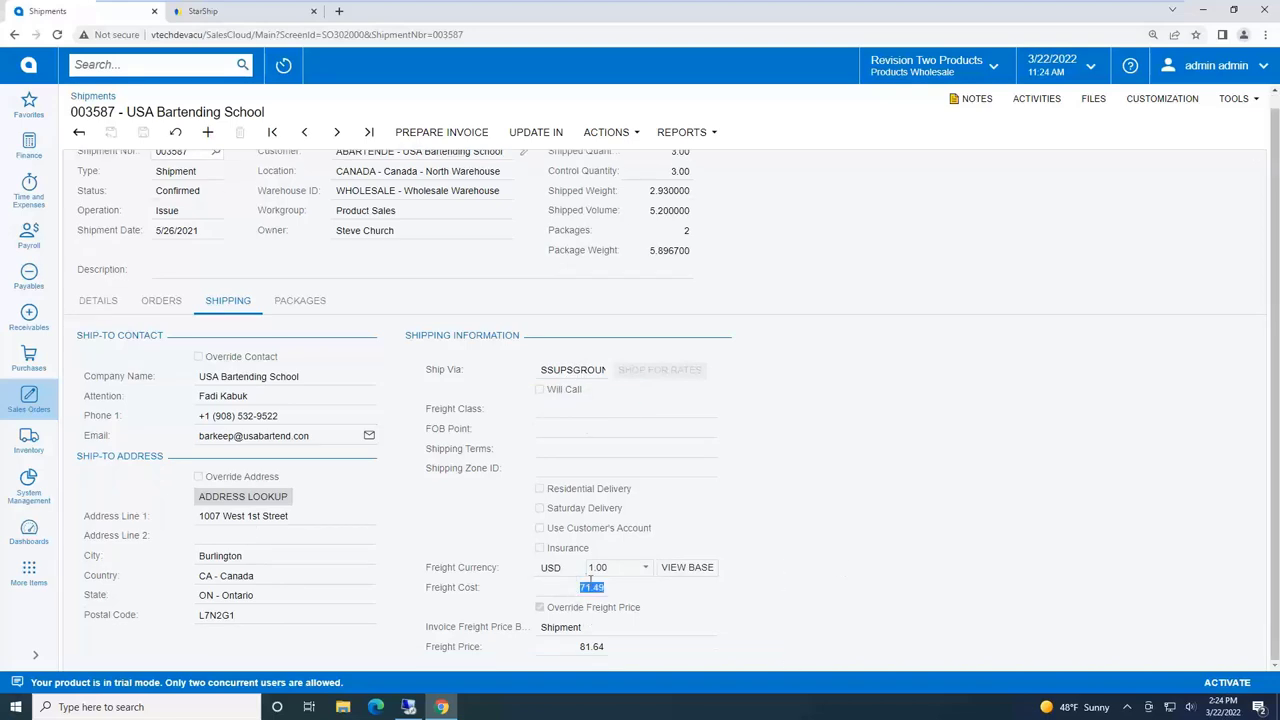
left_click(580, 650)
Examine the contents and tracking numbers of the ACER and SMALL packages, and read the shipment's record note.
left_click(300, 302)
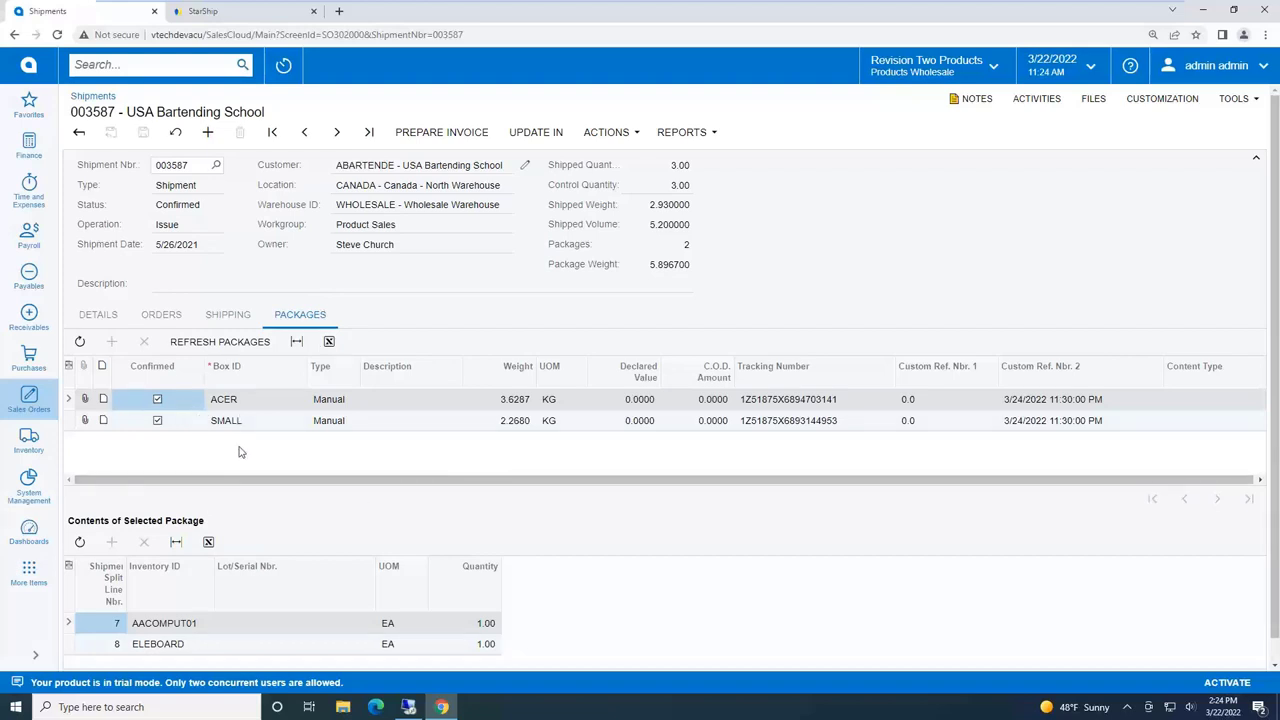
left_click(230, 402)
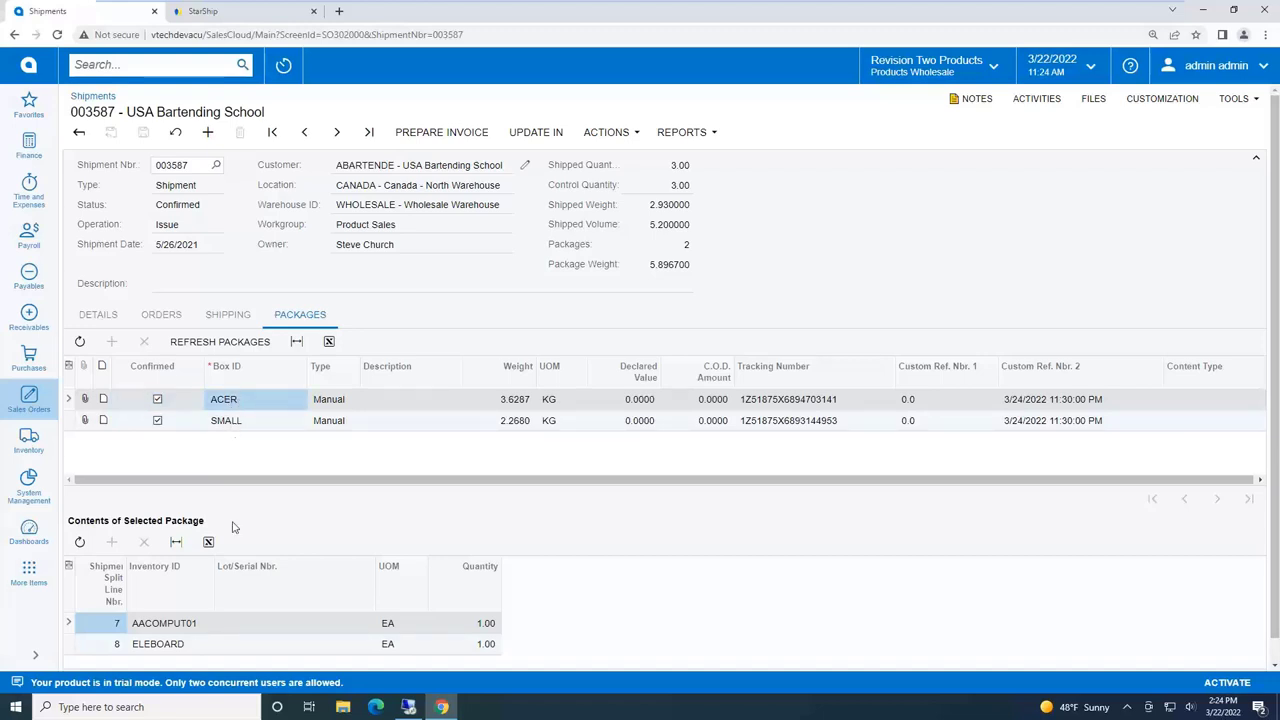
left_click(167, 621)
left_click(238, 422)
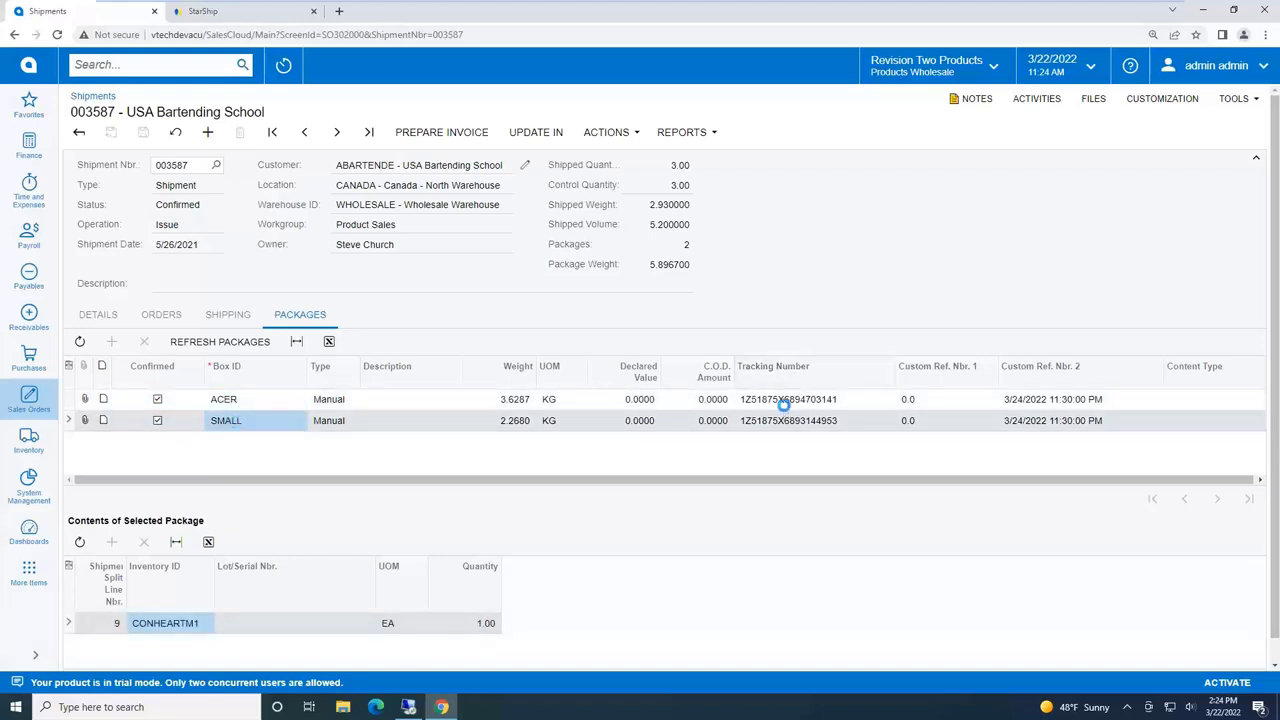
left_click(786, 401)
left_click(788, 424)
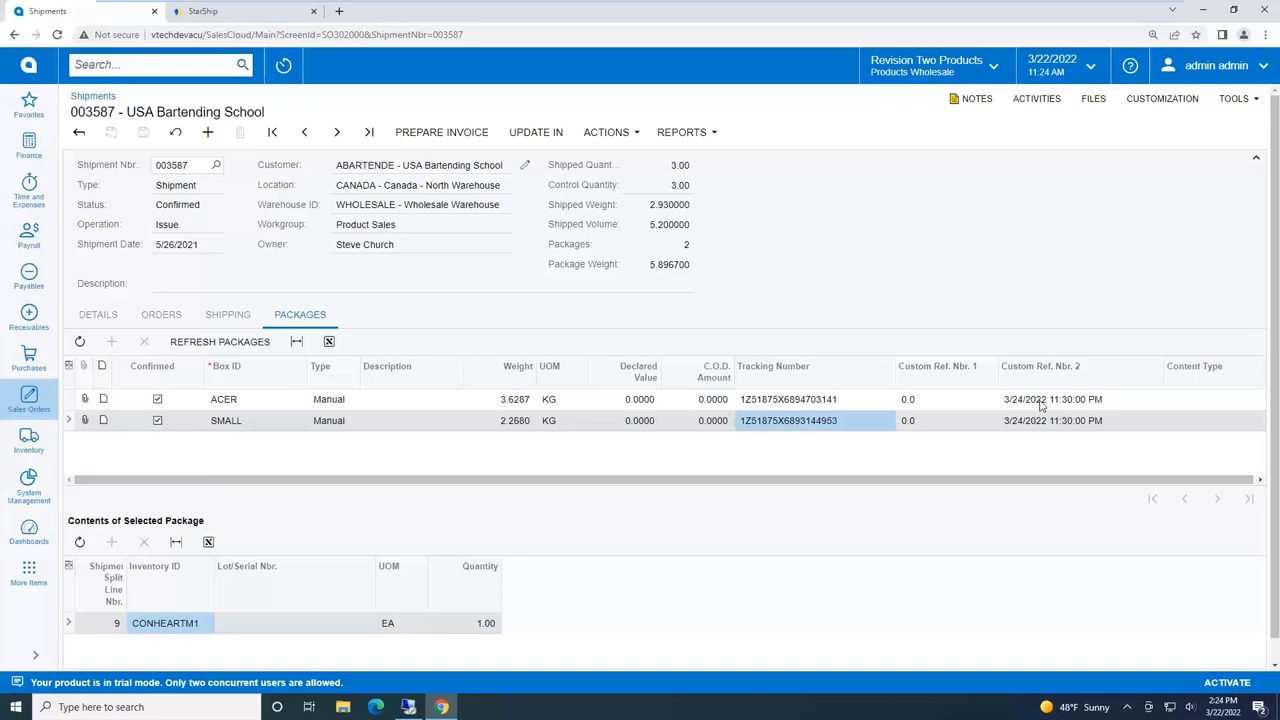
left_click(975, 101)
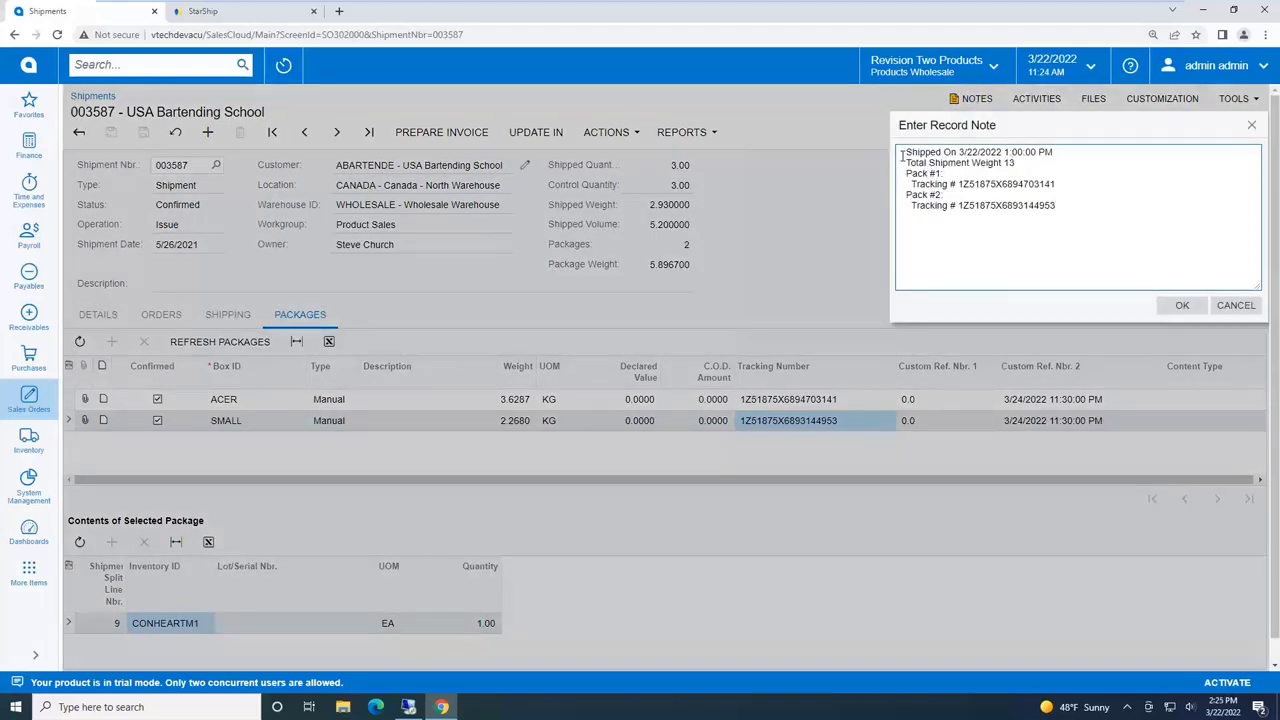
left_click(1170, 304)
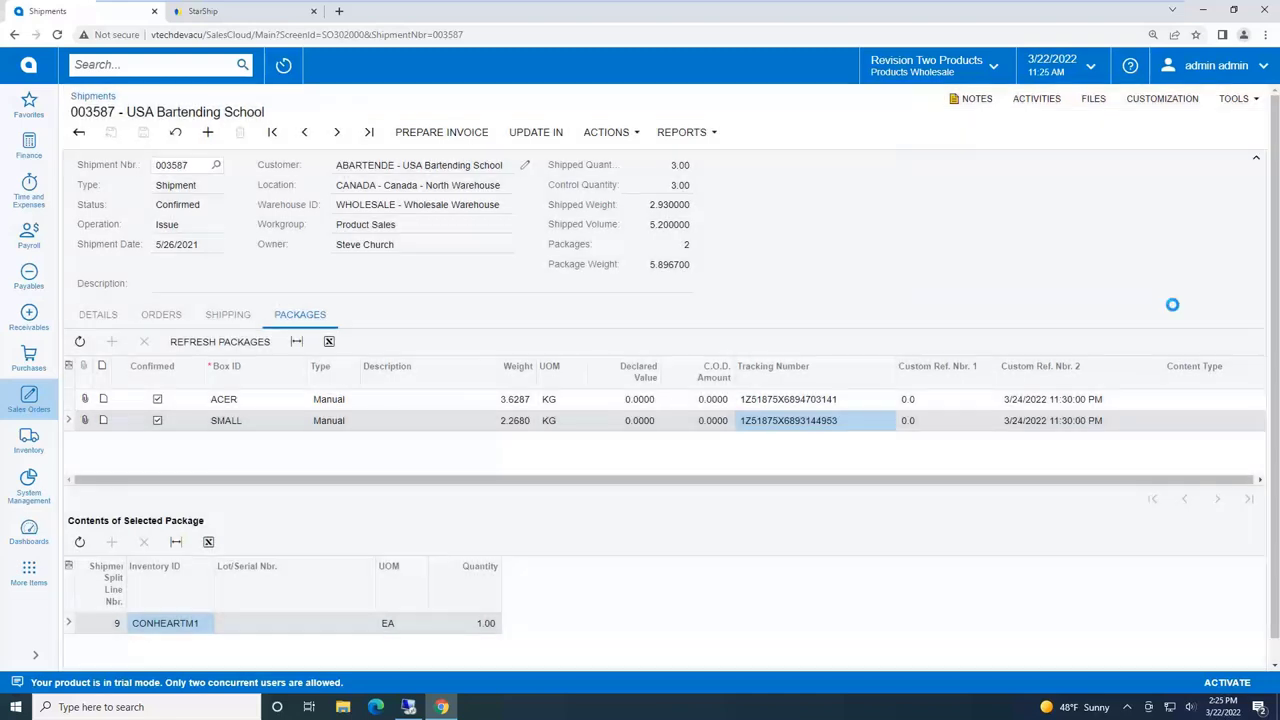
Switch to StarShip and display the History & Status view of the dashboard.
left_click(203, 11)
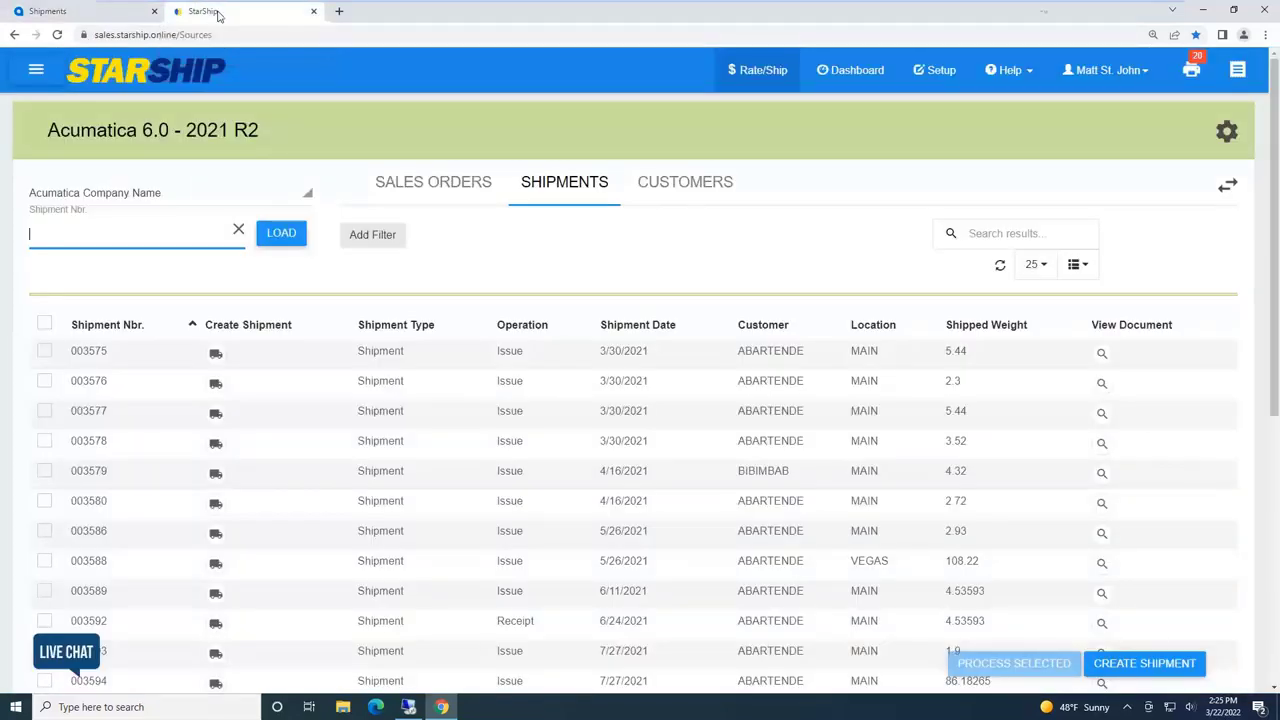
left_click(876, 80)
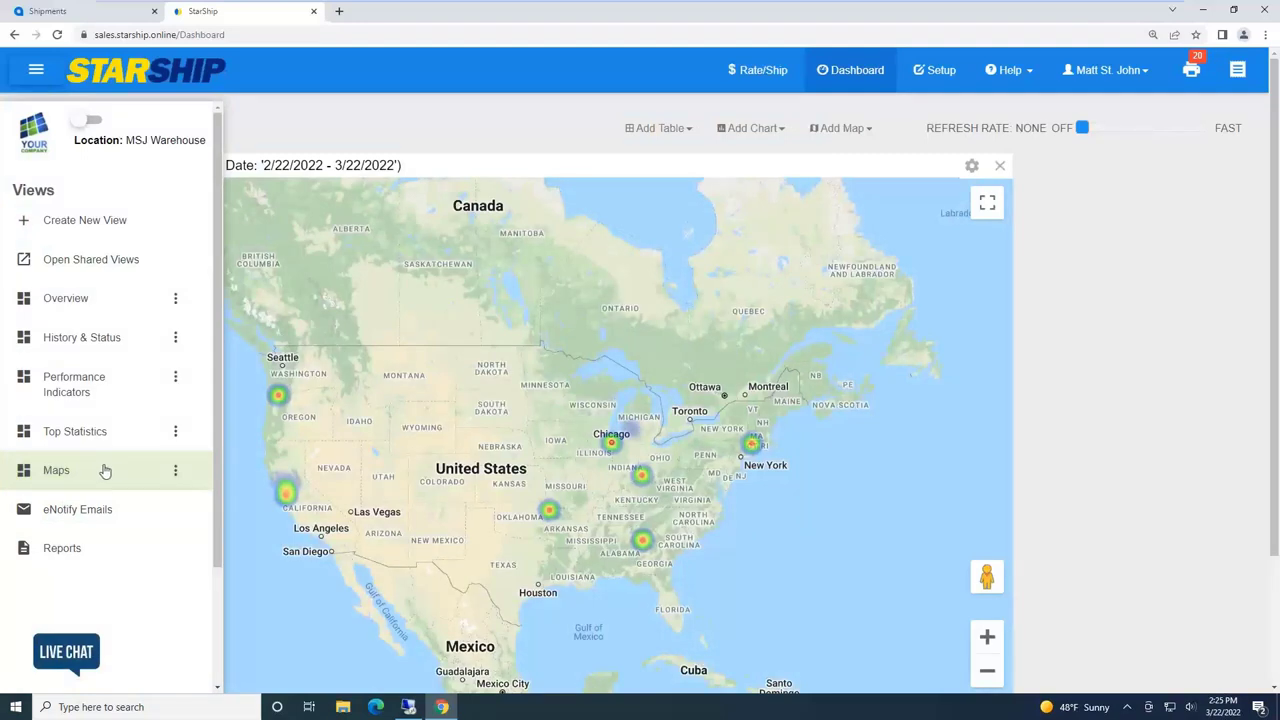
left_click(115, 337)
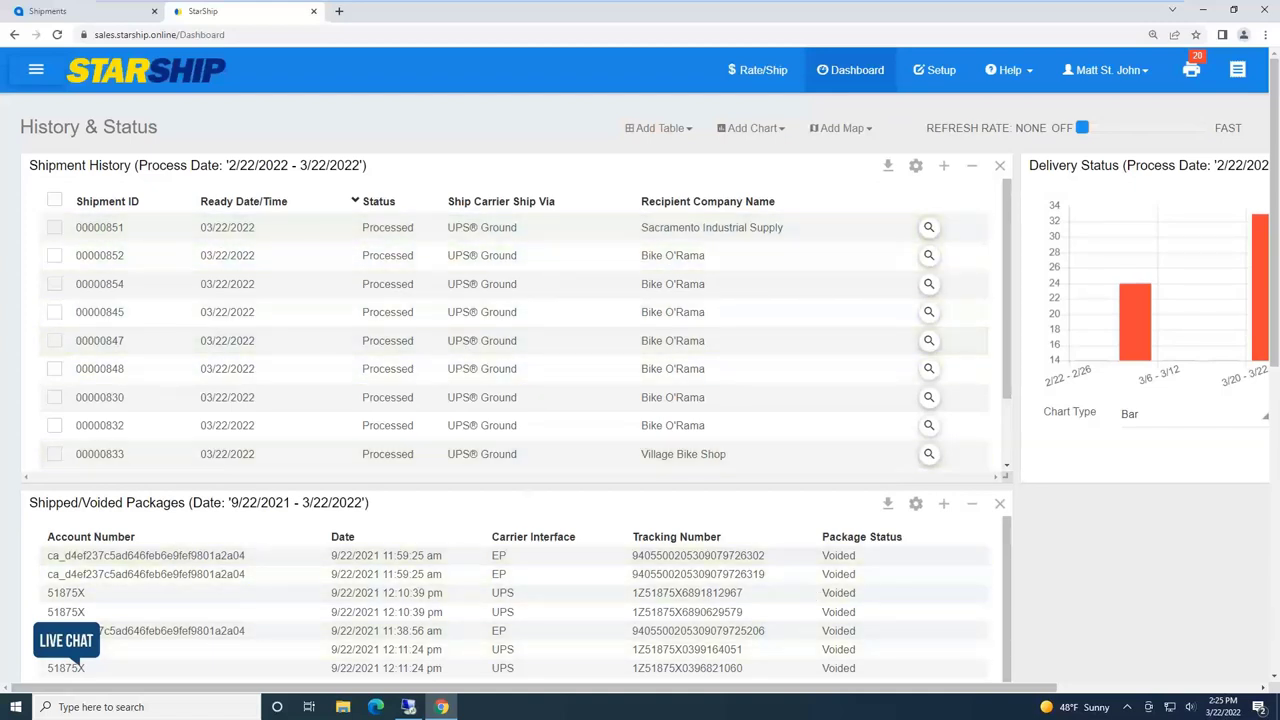
Open the eNotify email viewer and list the pending notification emails.
left_click(36, 76)
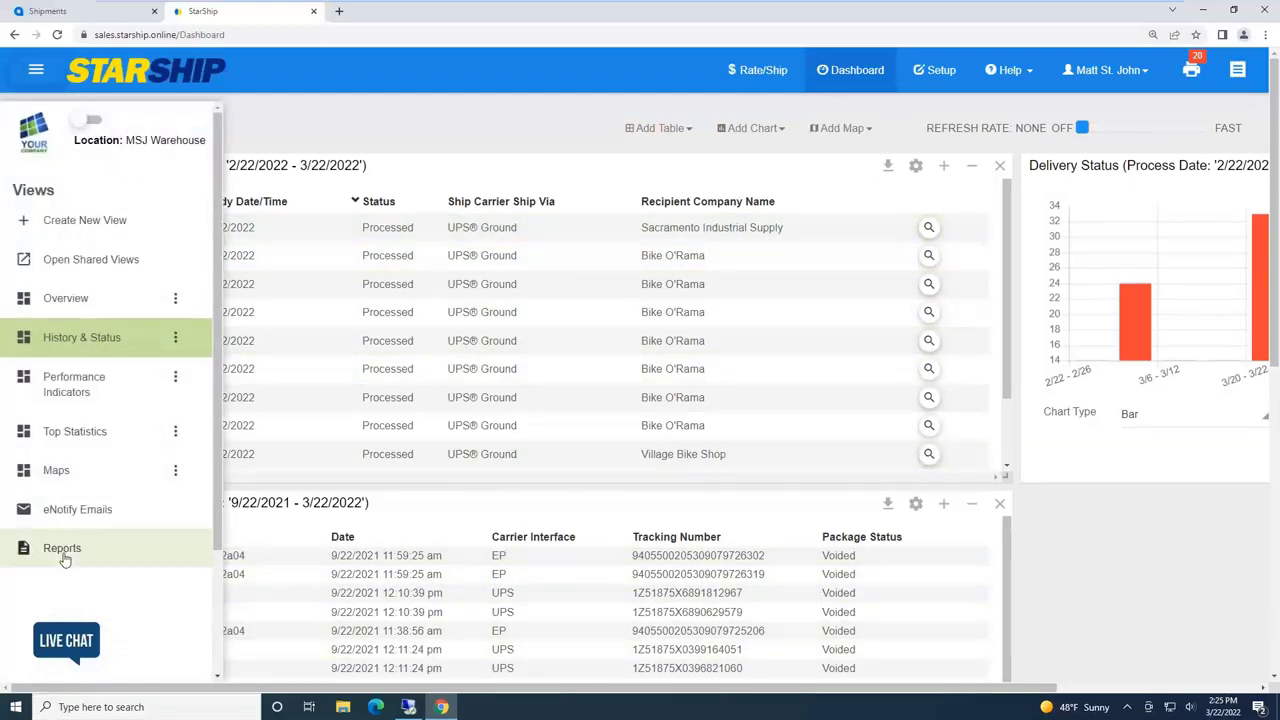
left_click(64, 521)
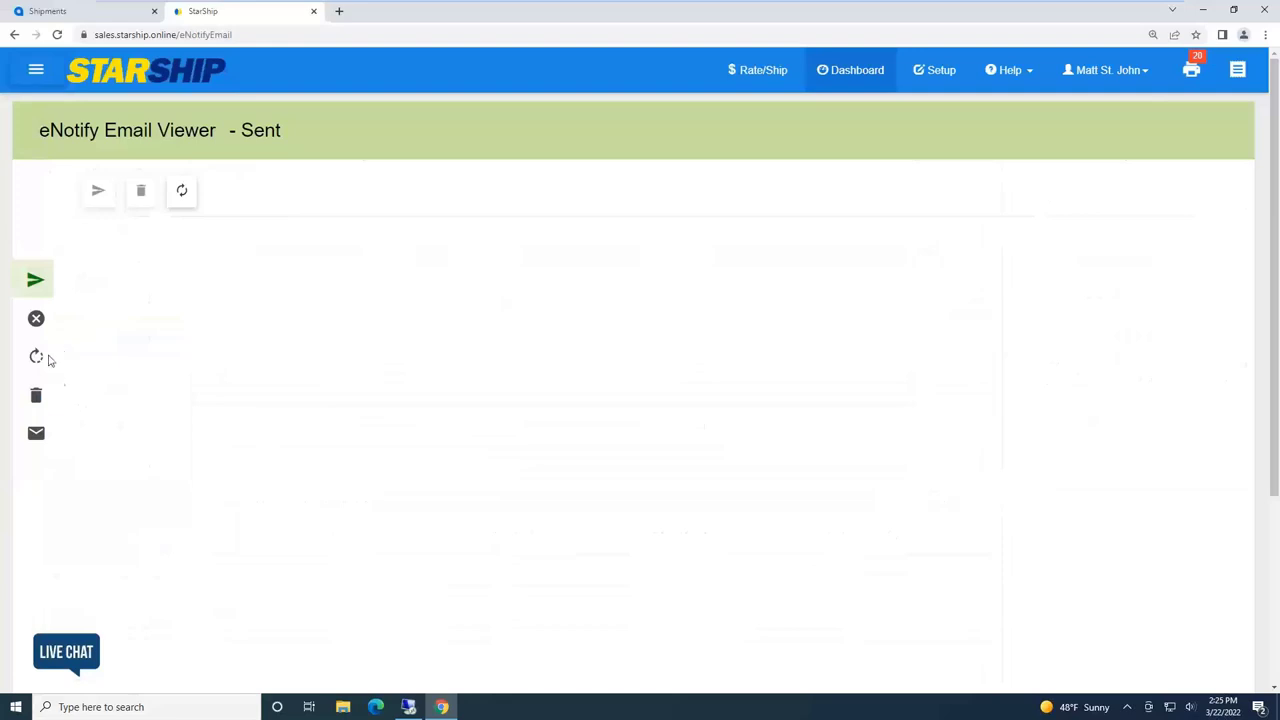
left_click(74, 365)
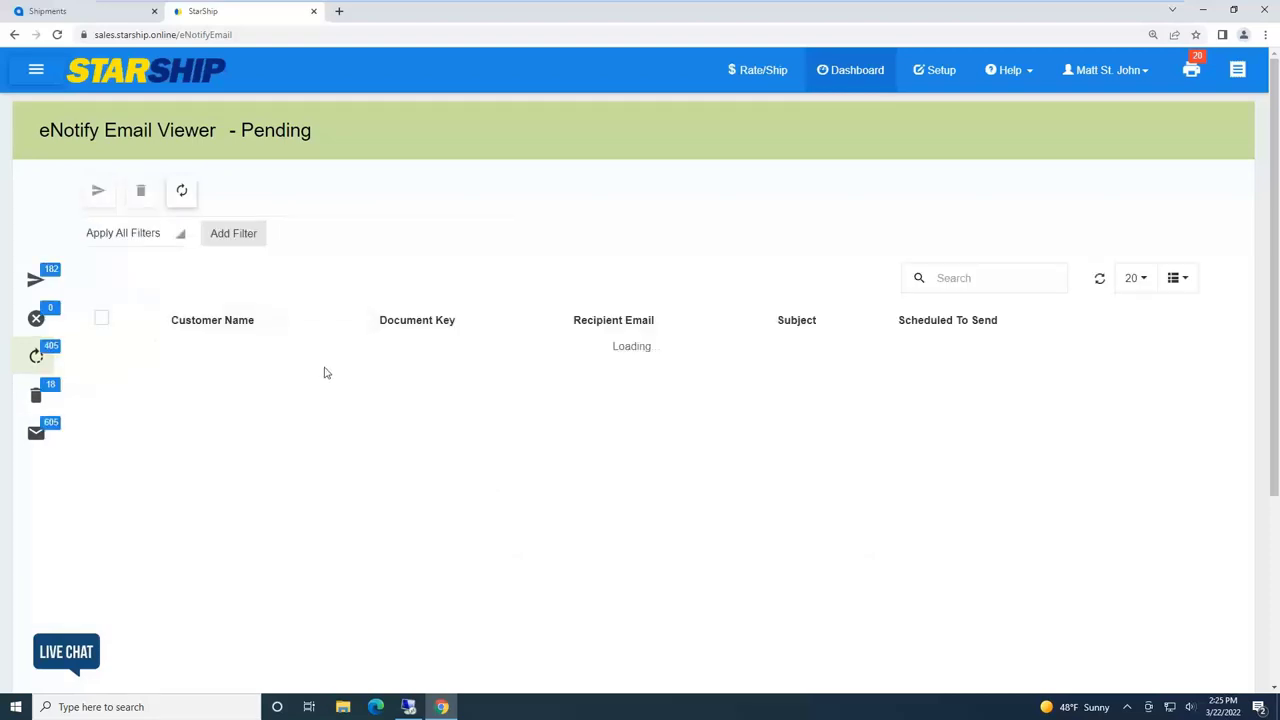
mouse_move(50, 357)
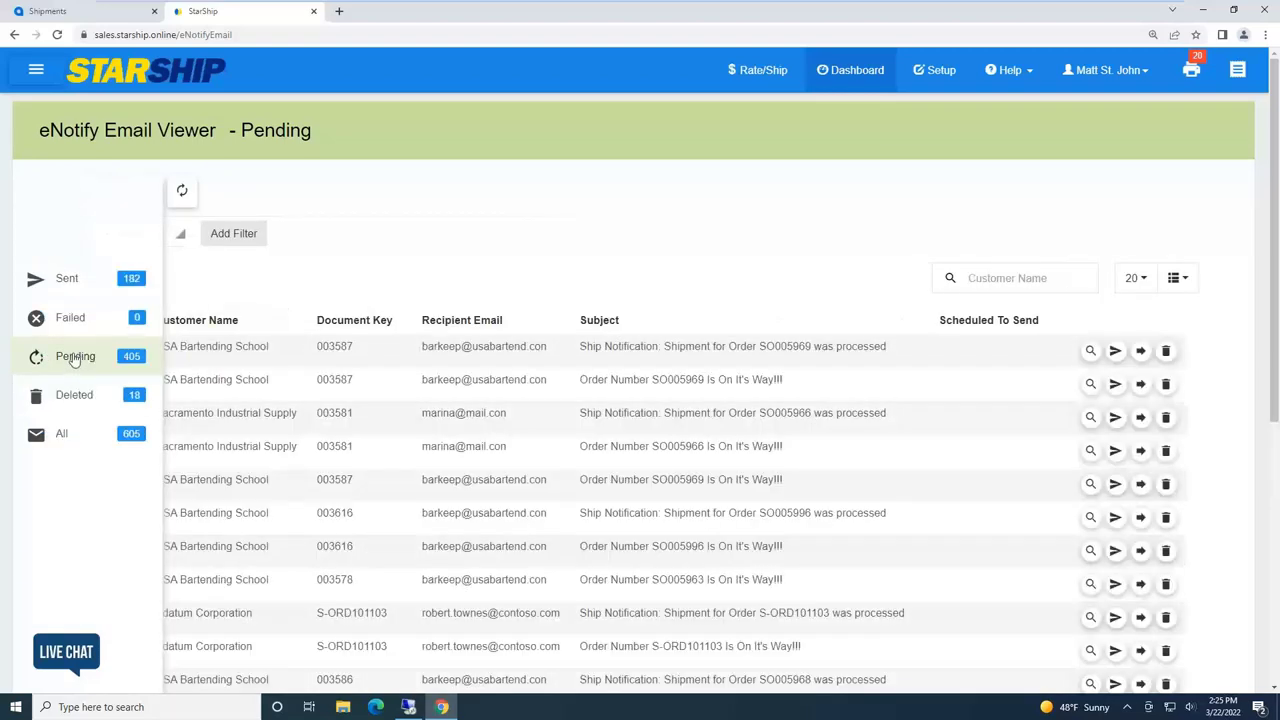
Open the pending "Is On It's Way!!!" email for USA Bartending School and review its order, delivery date and package details.
left_click(620, 378)
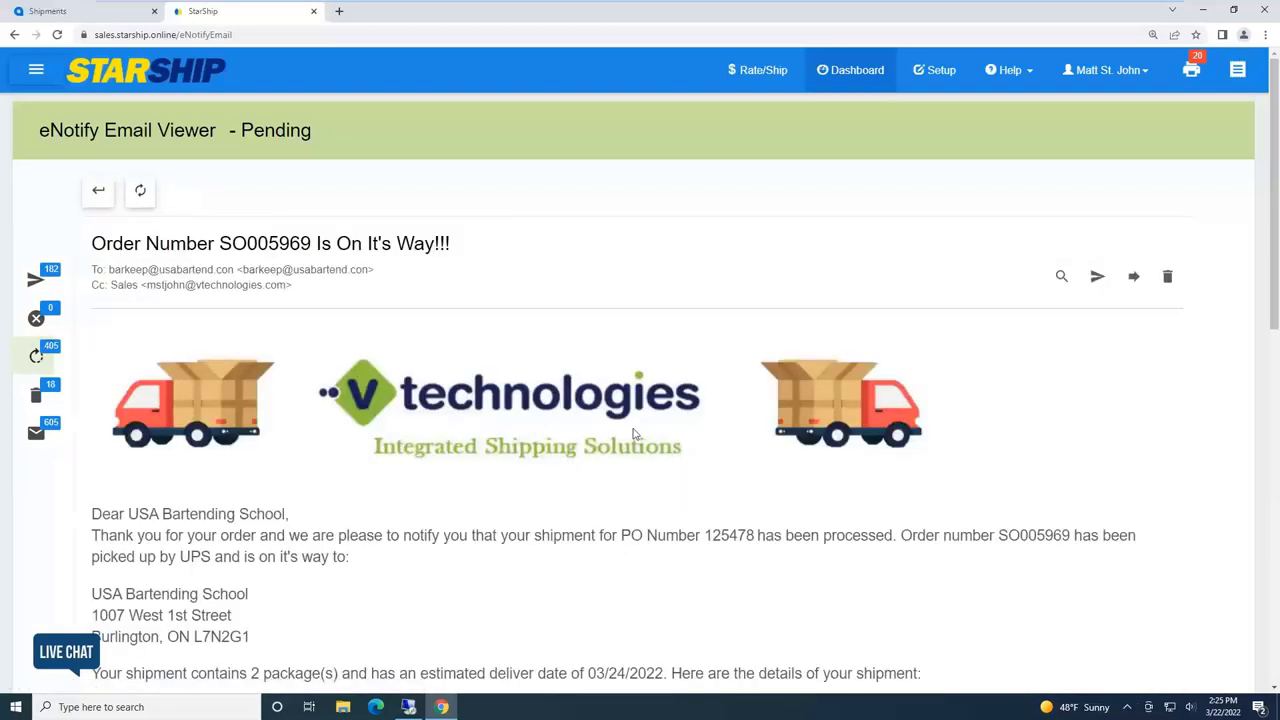
scroll(630, 448, "down", 2)
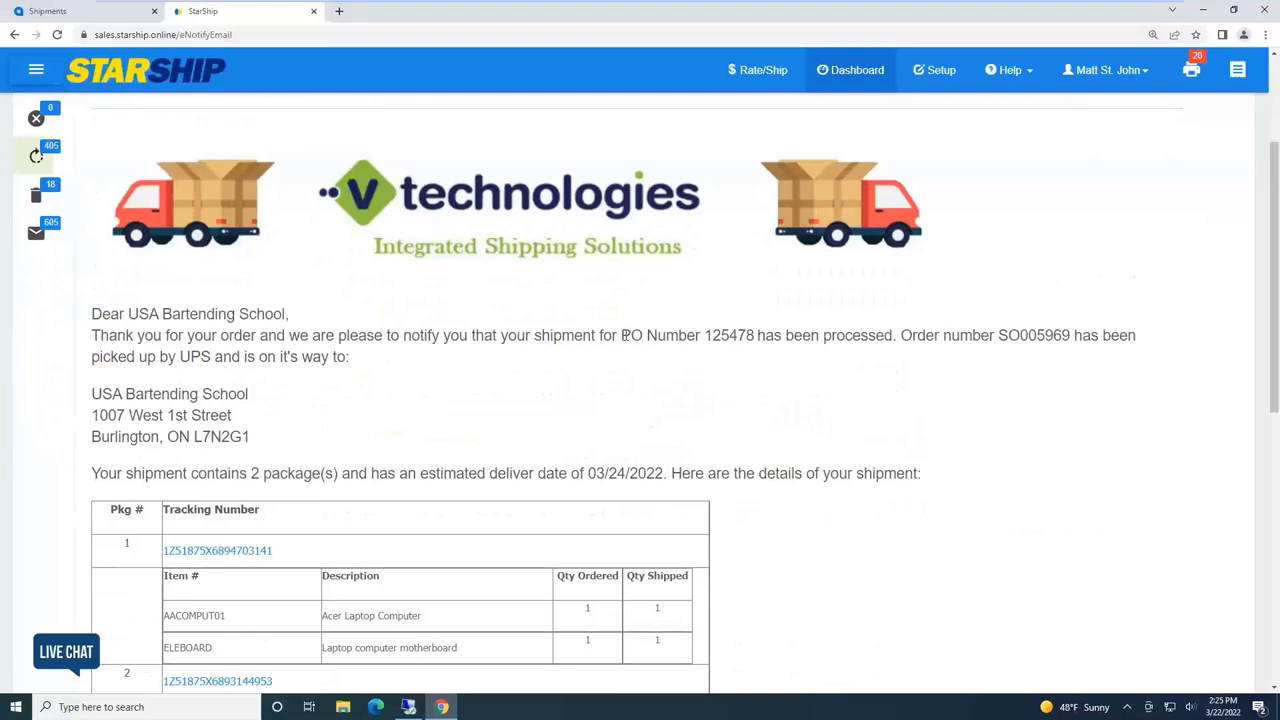
left_click_drag(621, 336, 748, 337)
left_click_drag(984, 336, 1082, 336)
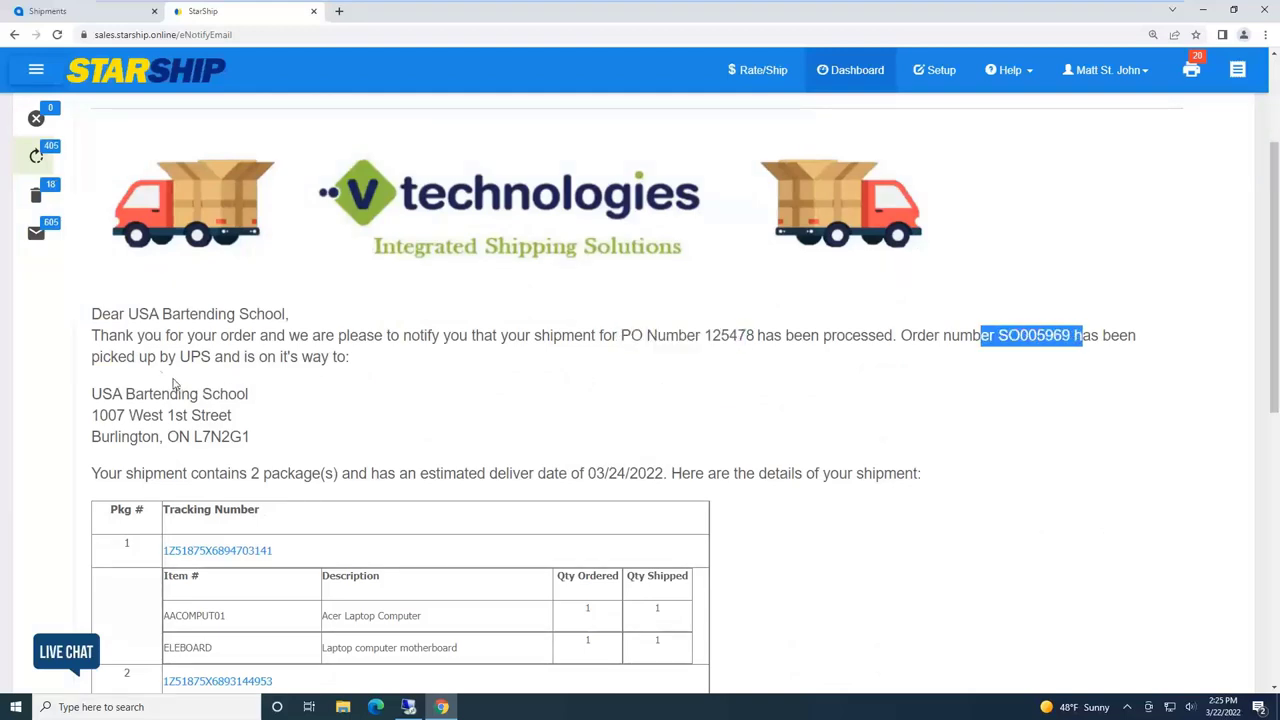
scroll(274, 443, "down", 1)
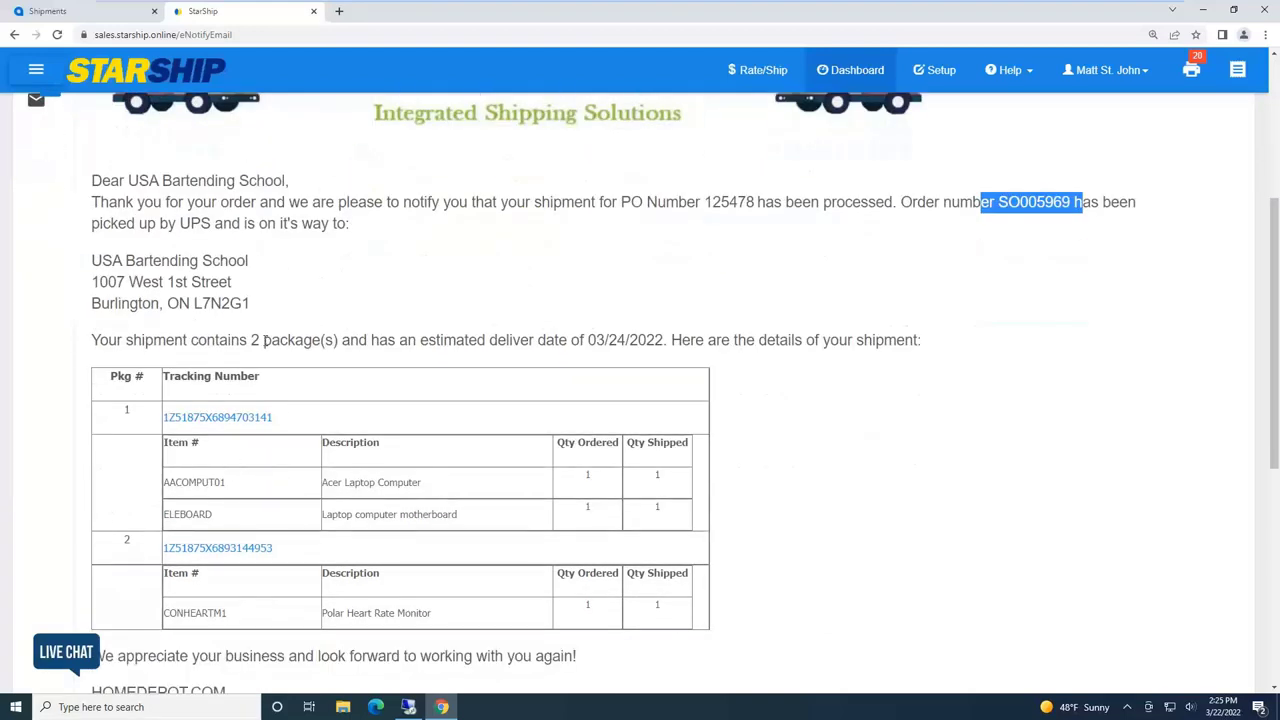
left_click_drag(665, 341, 92, 322)
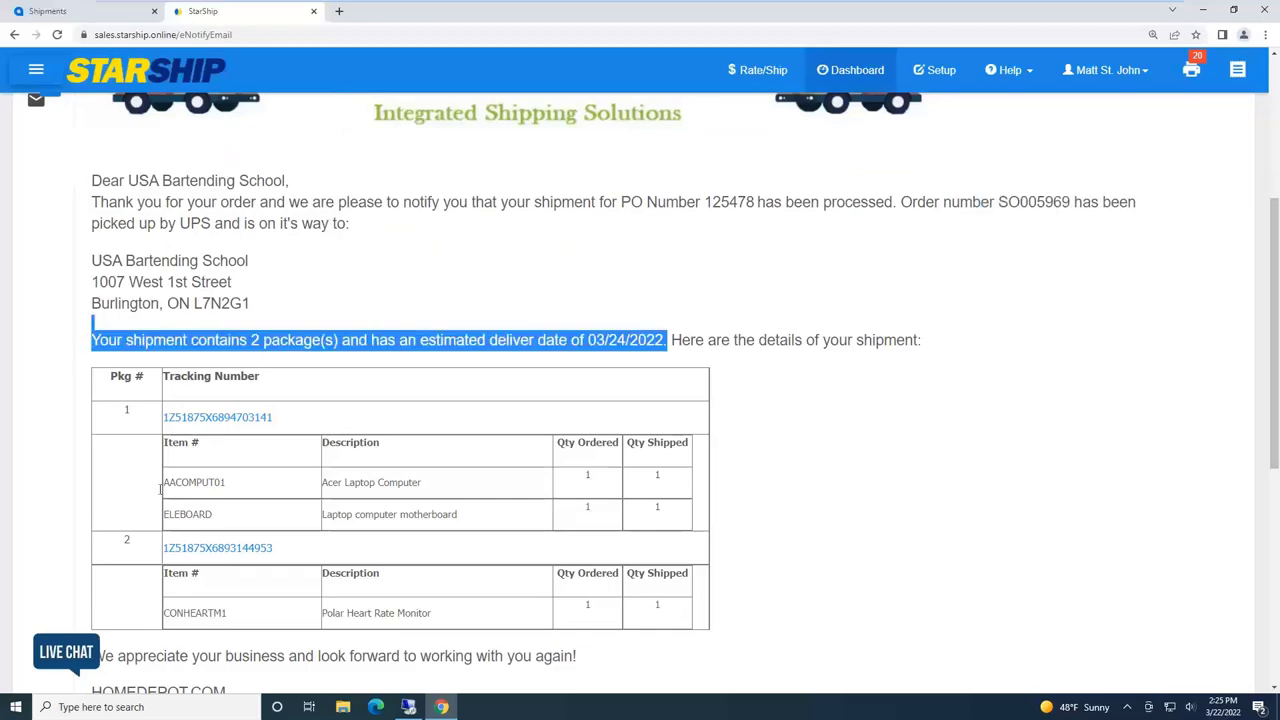